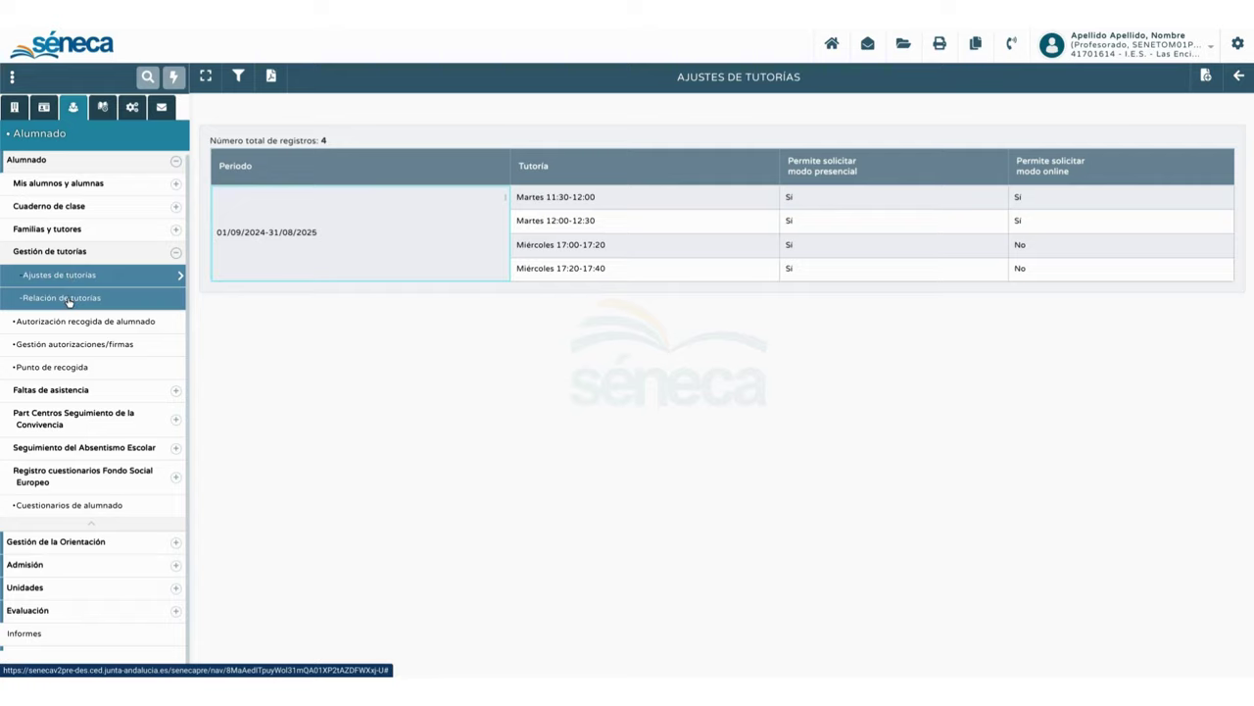
Step: List the tutorías up to 08/11/2024 in Relación de tutorías and review the options of the Estado filter
{"action": "left_click", "coordinate": [67, 297]}
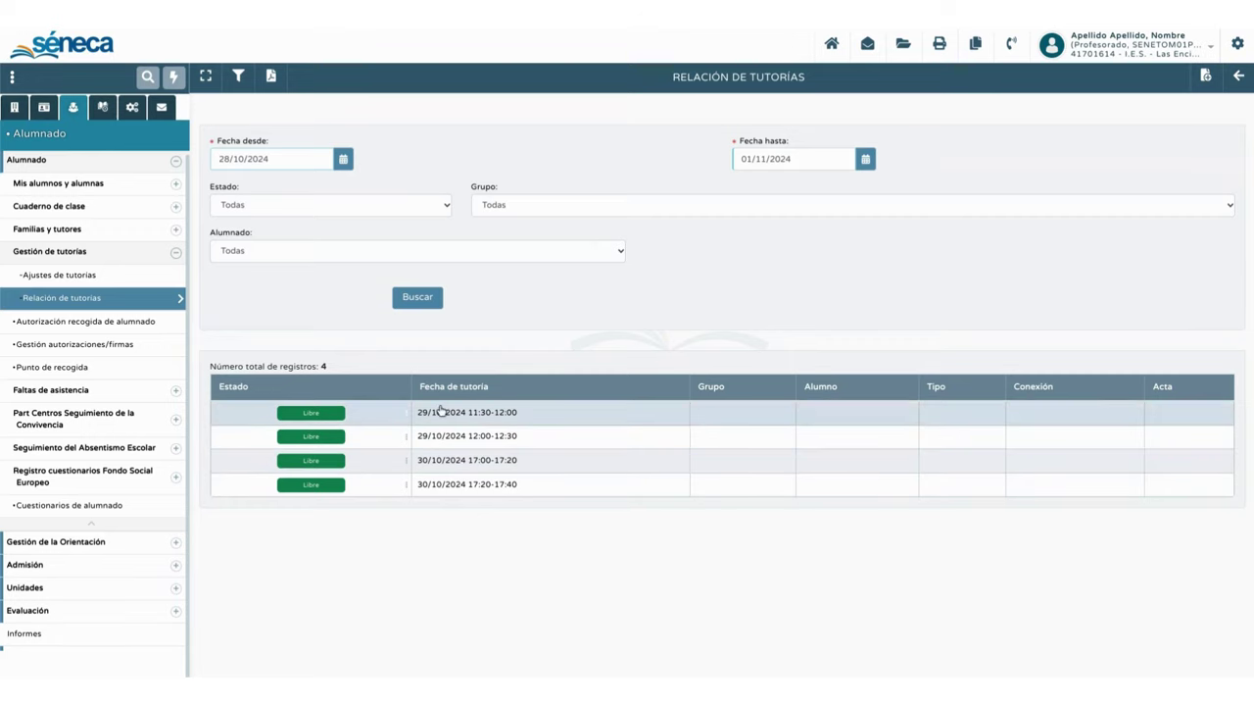
{"action": "left_click", "coordinate": [215, 158]}
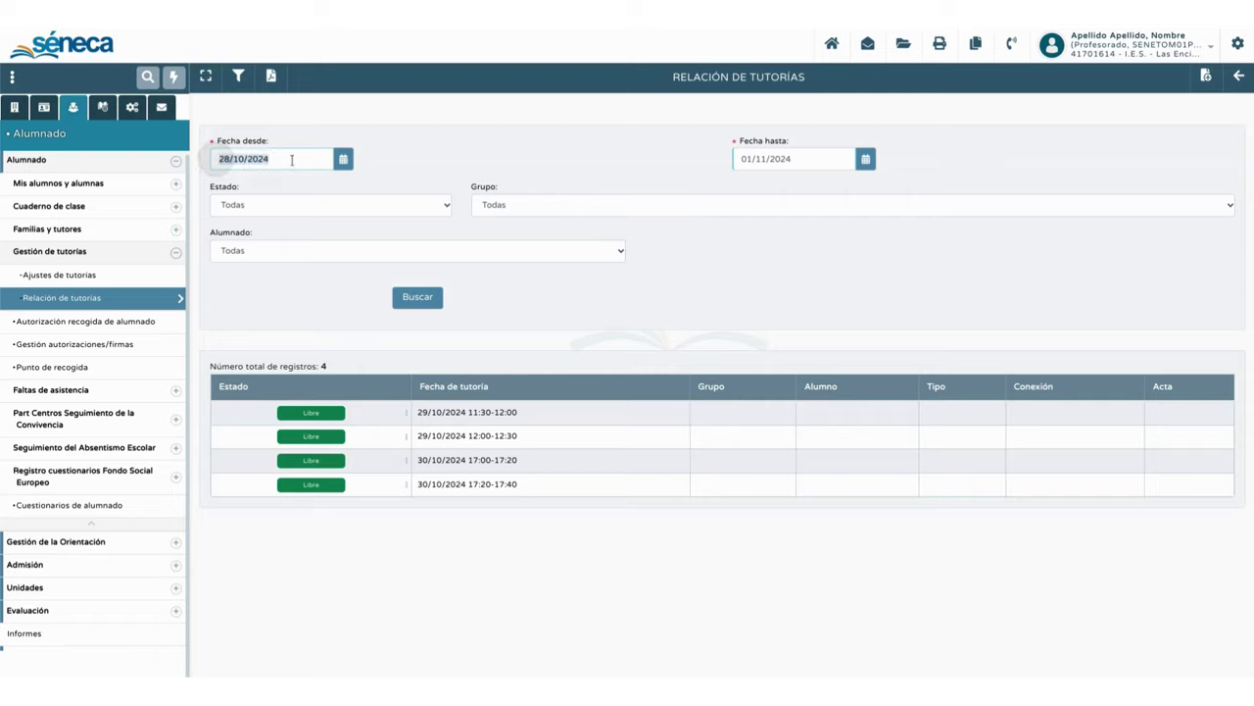
{"action": "left_click", "coordinate": [745, 158]}
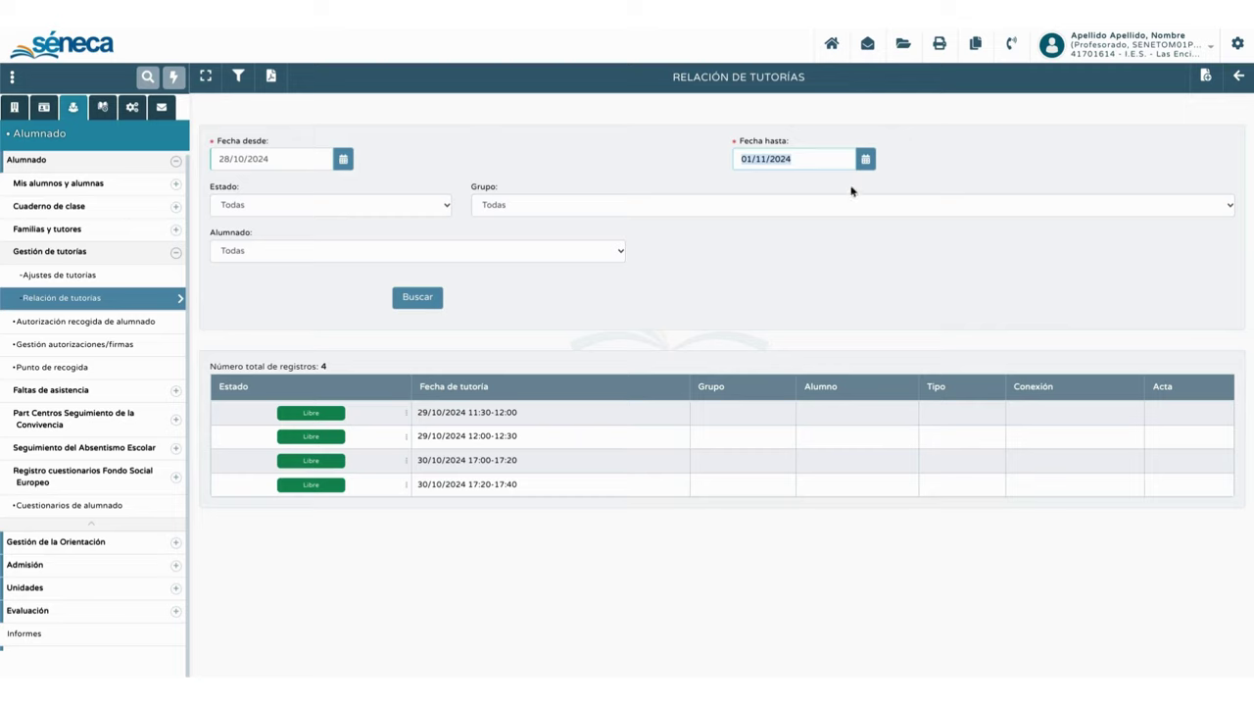
{"action": "left_click", "coordinate": [866, 160]}
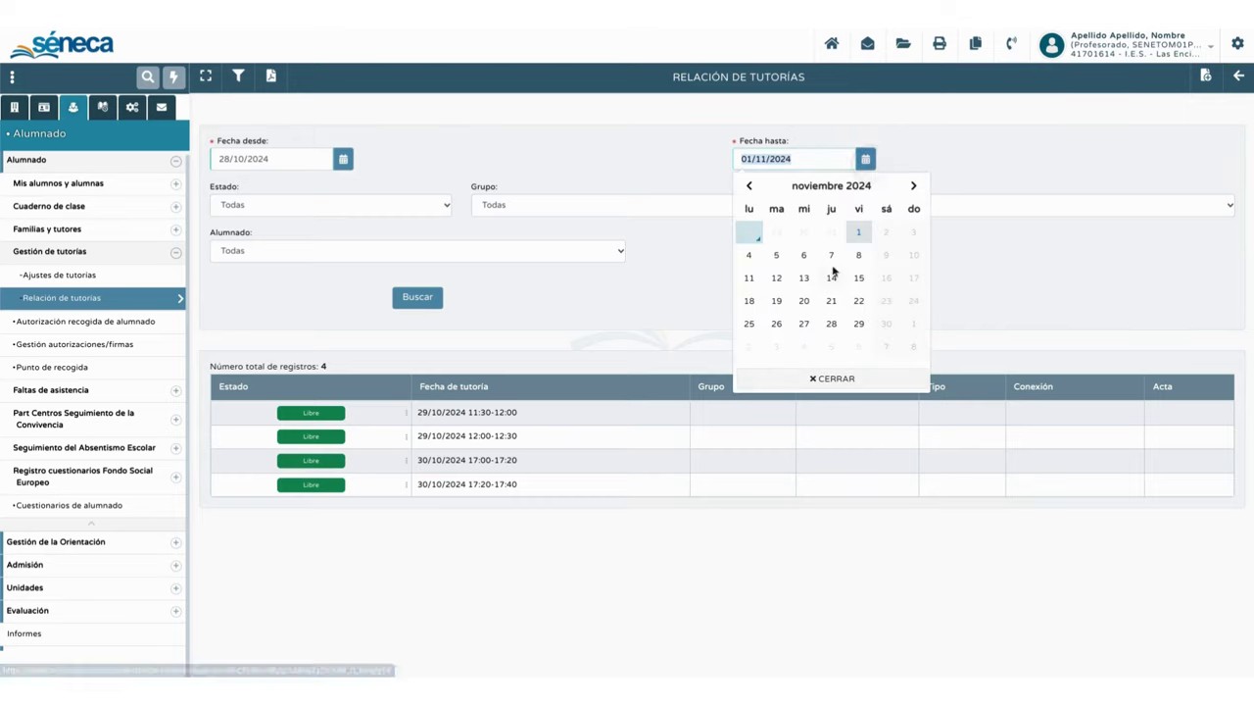
{"action": "left_click", "coordinate": [858, 255]}
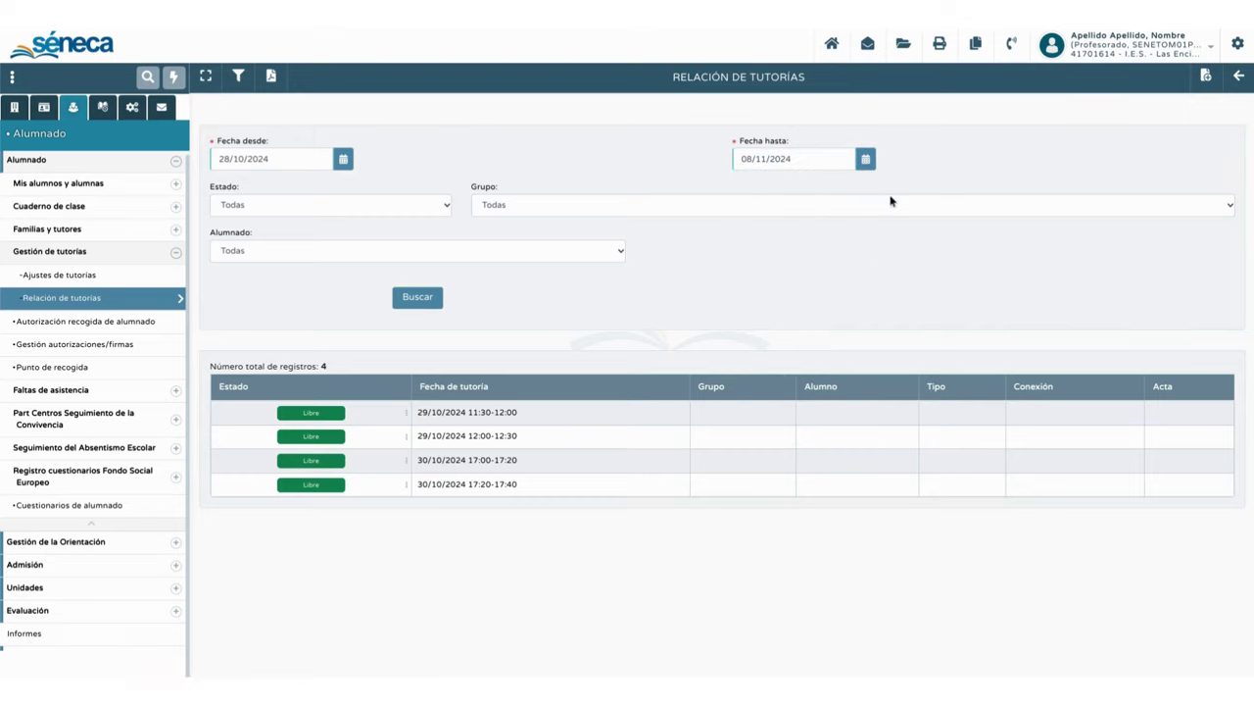
{"action": "left_click", "coordinate": [420, 300]}
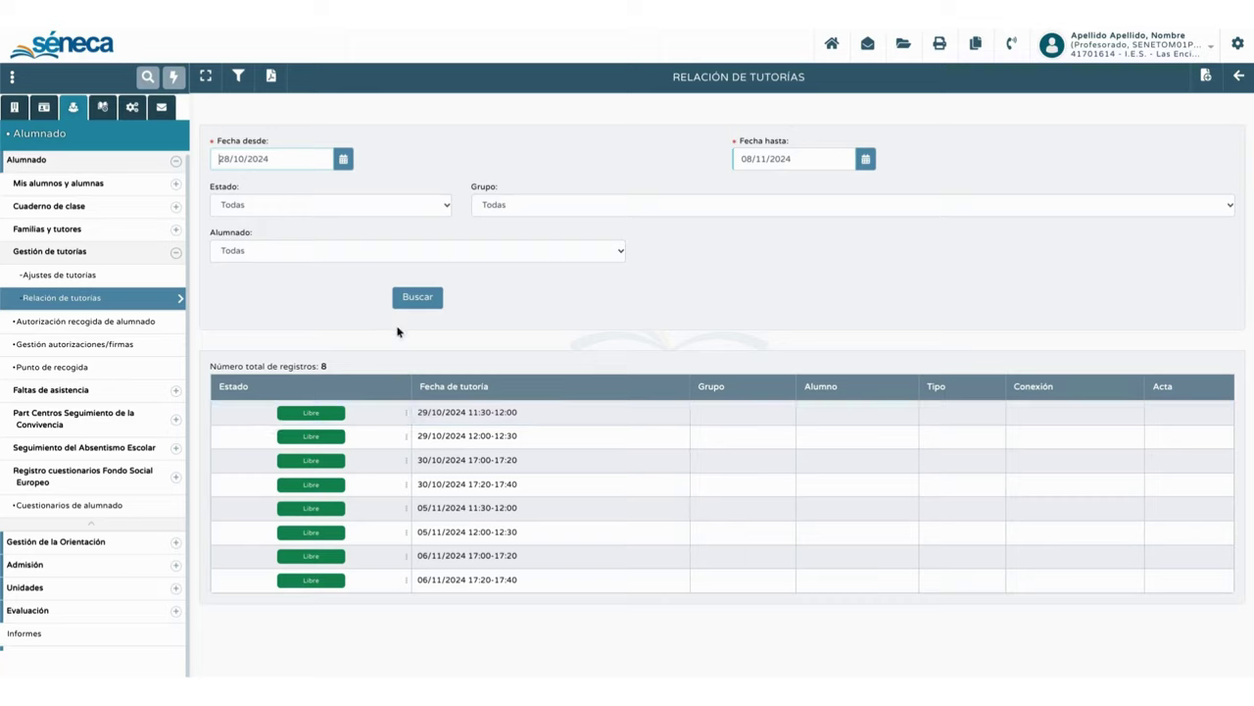
{"action": "left_click", "coordinate": [436, 211]}
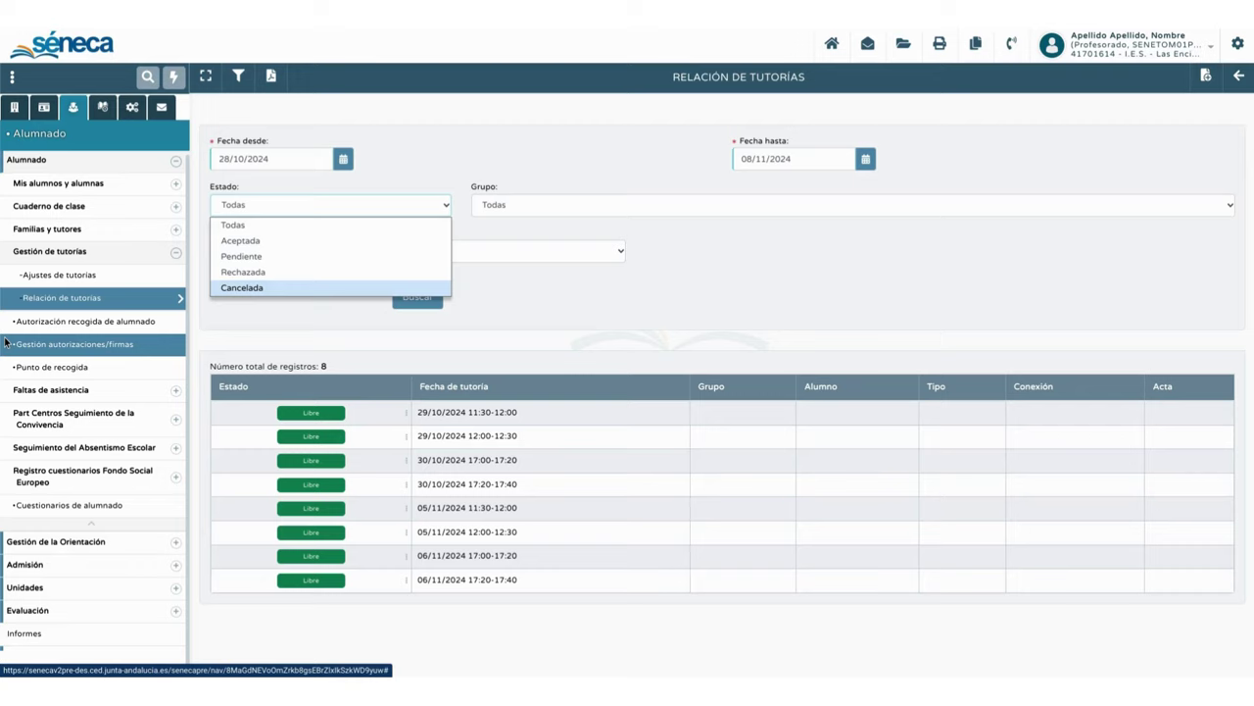
{"action": "left_click", "coordinate": [730, 263]}
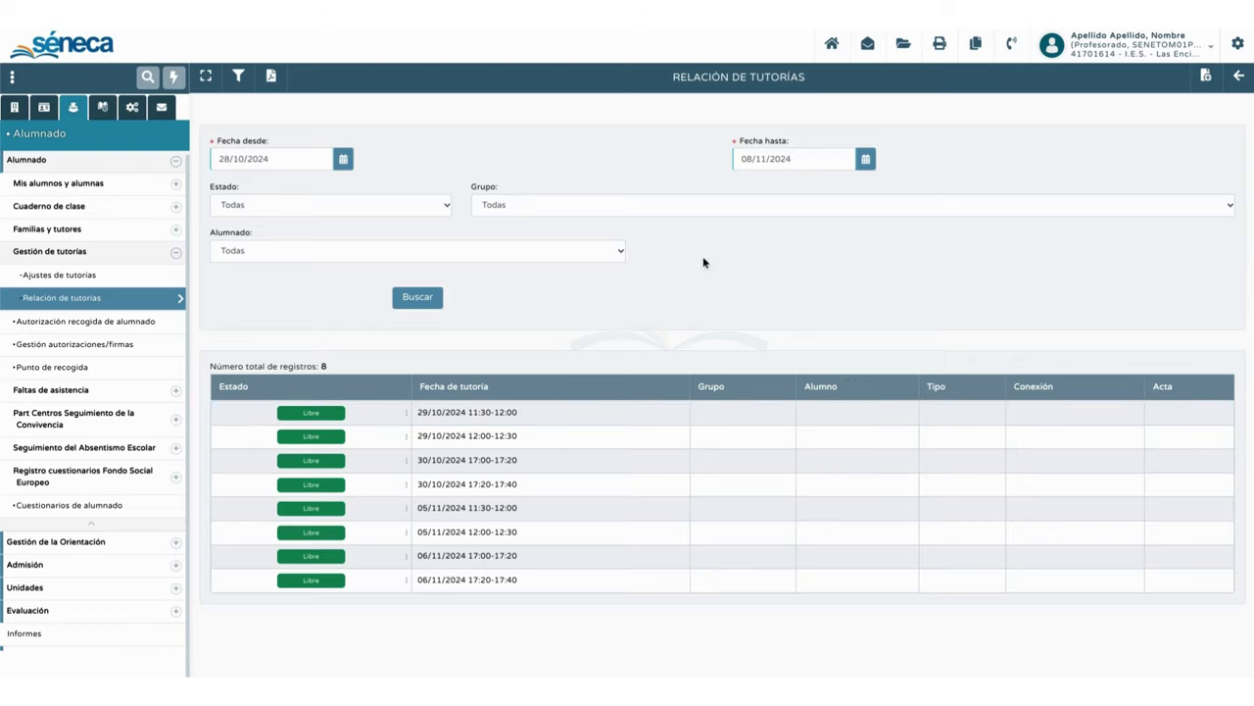
Step: Start a new tutoría for the group Tutoría de 1º ESO A, choosing the student and keeping Ambos as the convened tutors
{"action": "left_click", "coordinate": [1206, 79]}
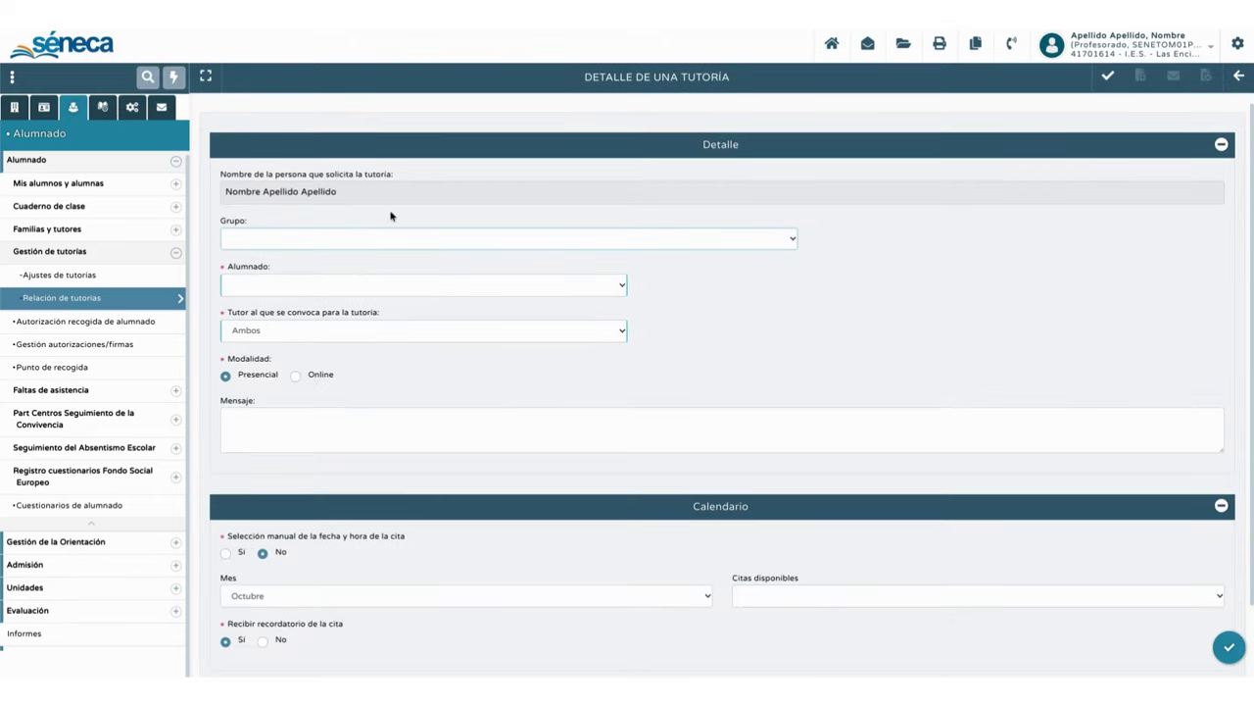
{"action": "left_click", "coordinate": [325, 247]}
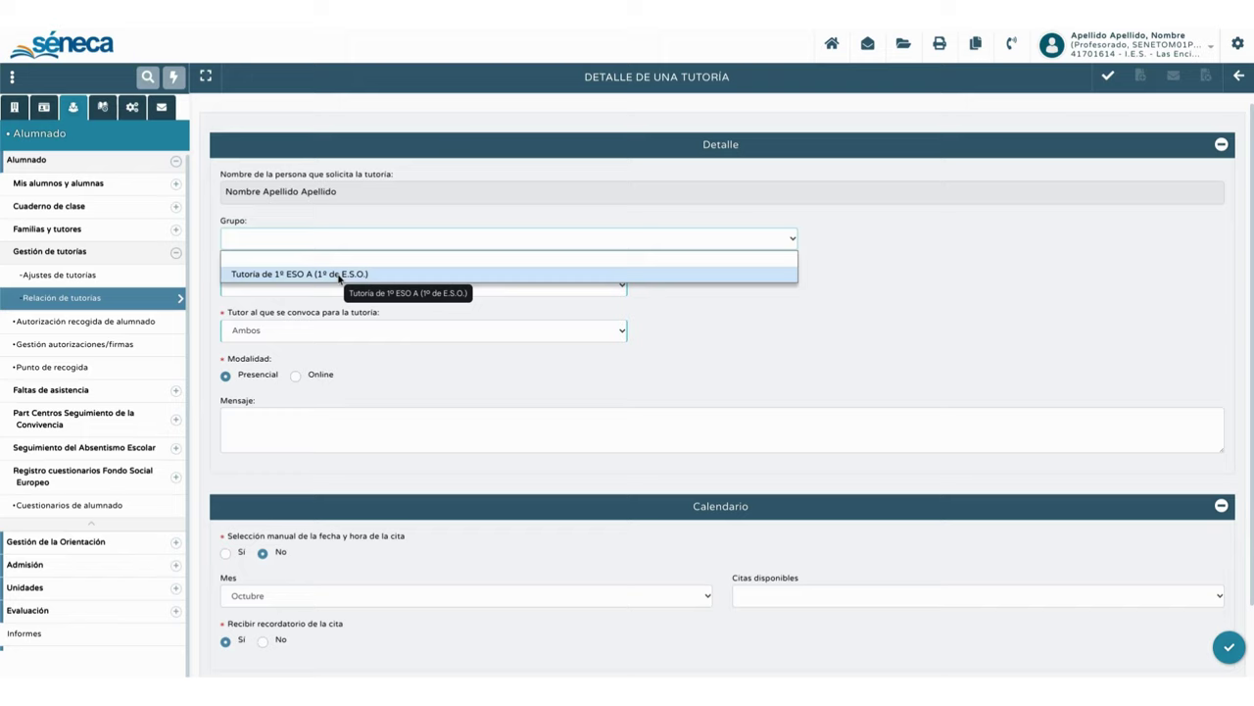
{"action": "left_click", "coordinate": [263, 275]}
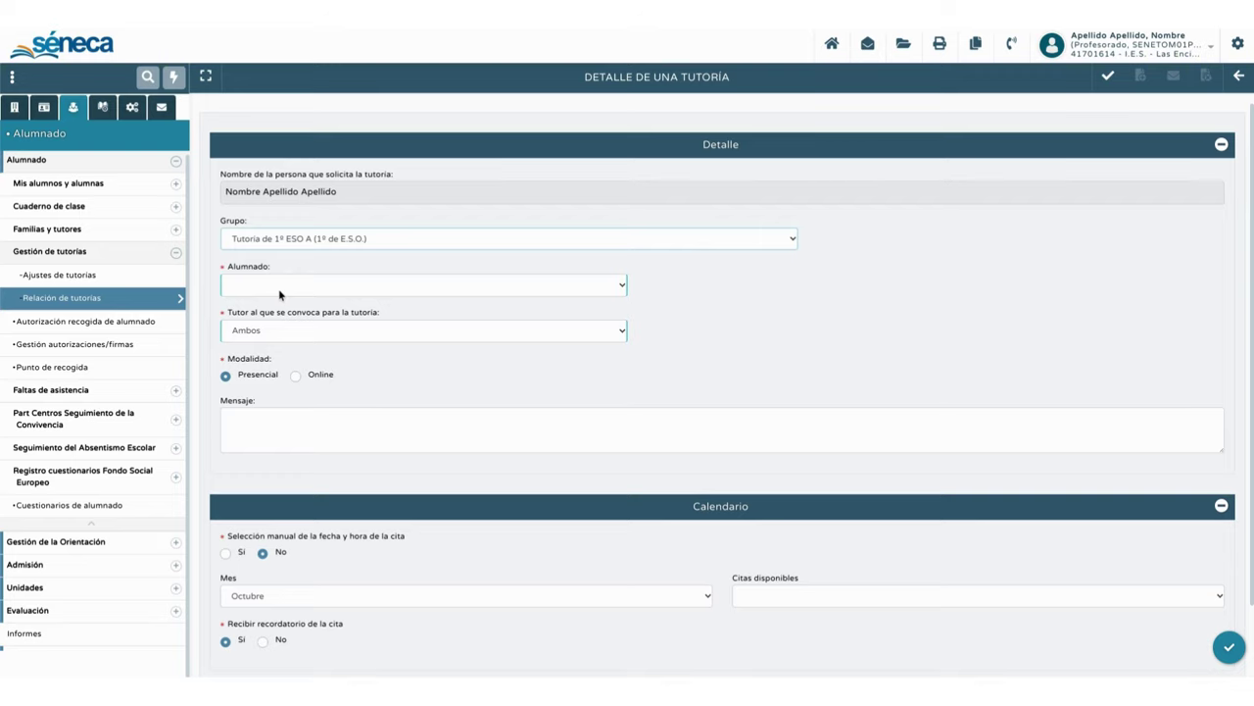
{"action": "left_click", "coordinate": [280, 286]}
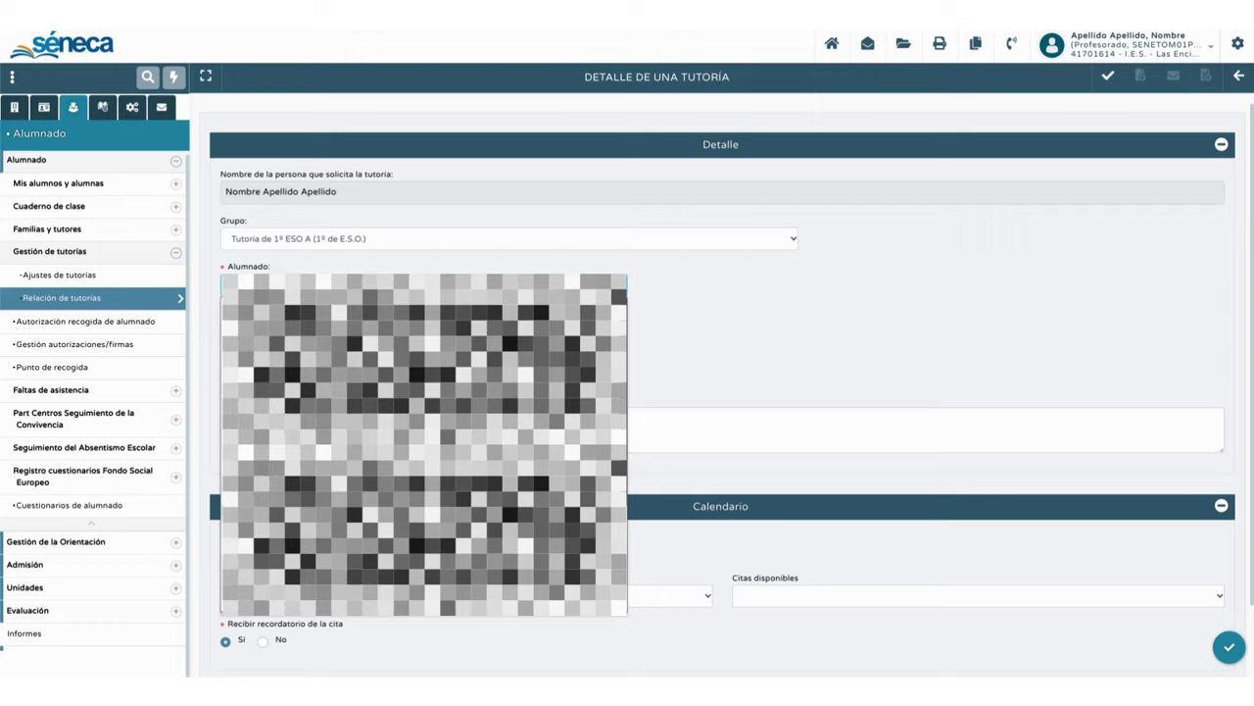
{"action": "left_click", "coordinate": [618, 333]}
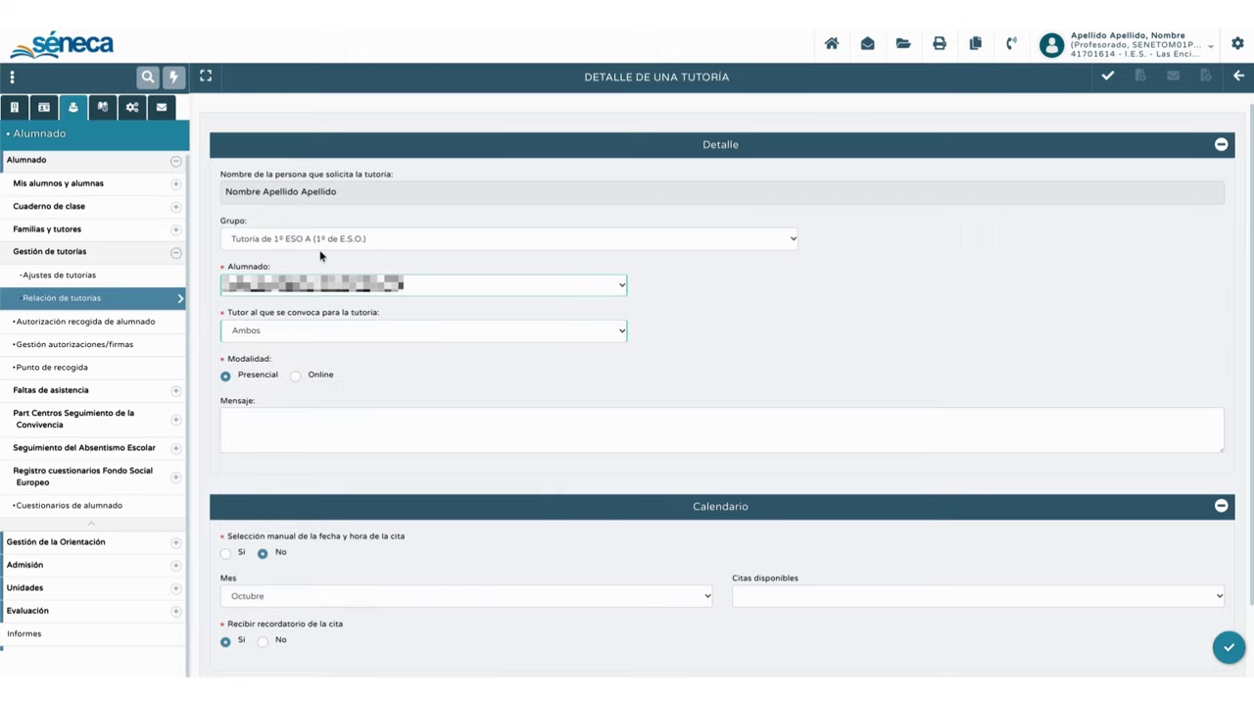
{"action": "left_click", "coordinate": [285, 335]}
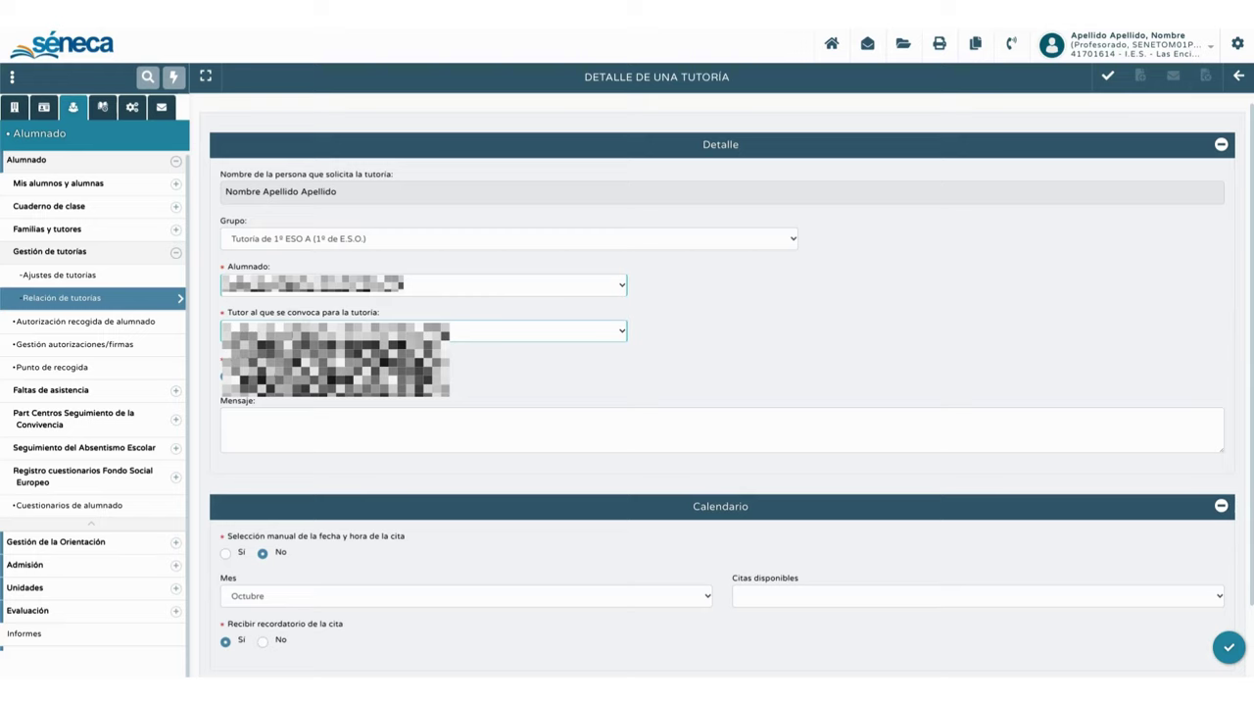
{"action": "left_click", "coordinate": [293, 335]}
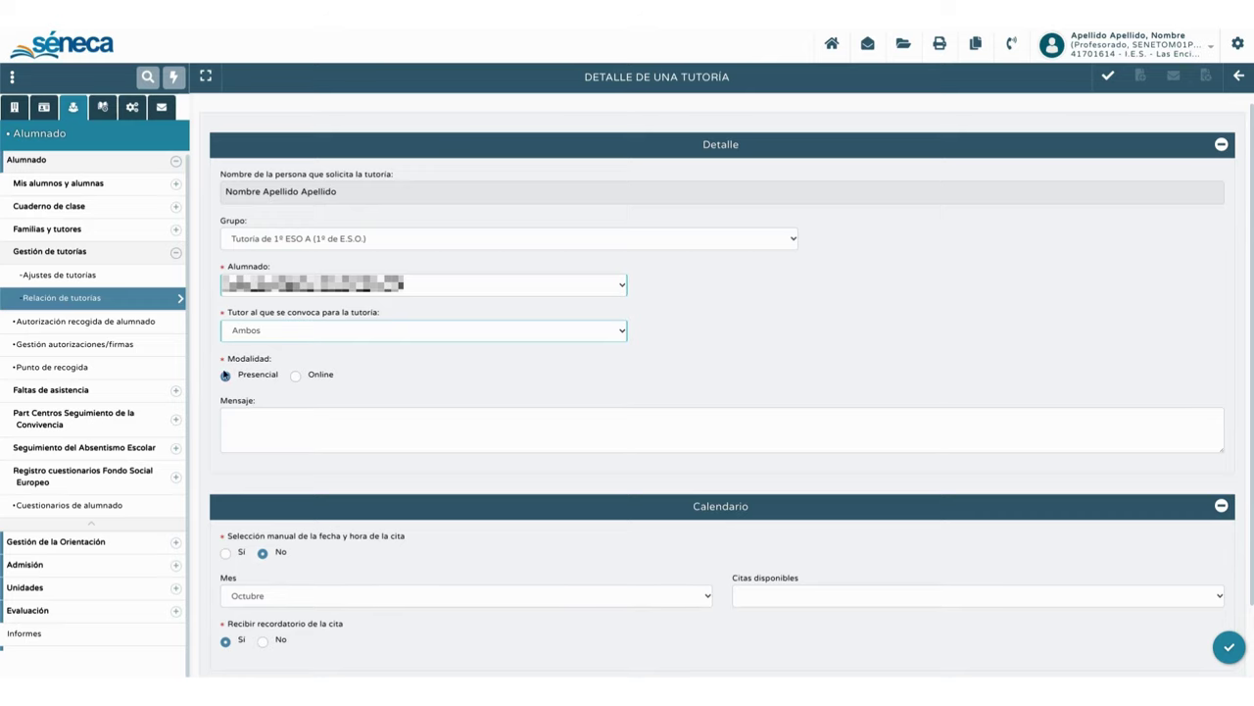
Step: Try the Online modality with its URL field and switch the tutoría back to Presencial
{"action": "left_click", "coordinate": [225, 375]}
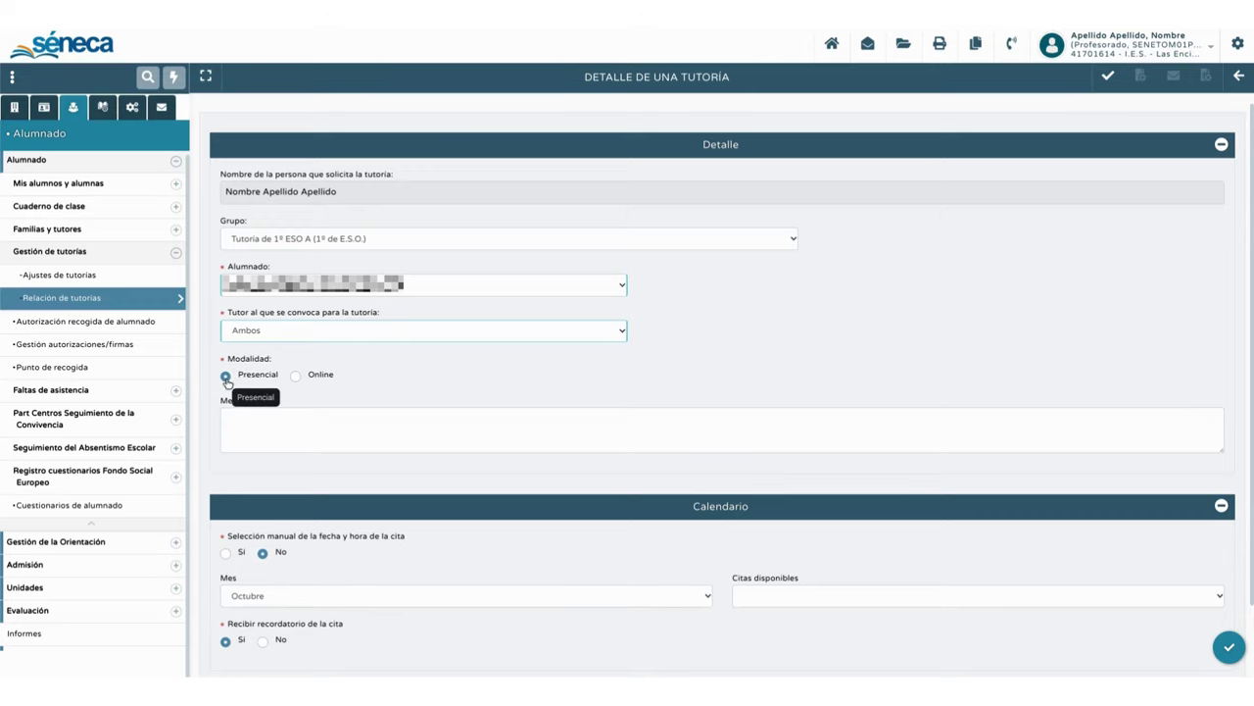
{"action": "left_click", "coordinate": [297, 380]}
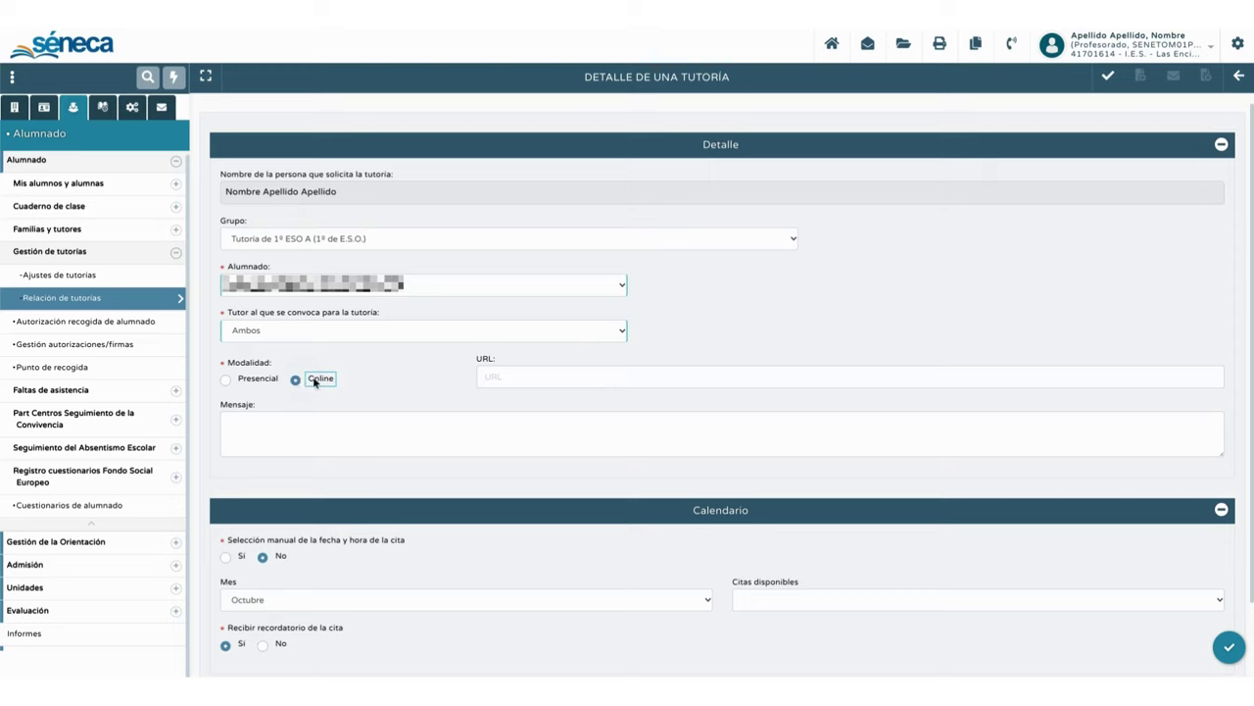
{"action": "left_click", "coordinate": [495, 378]}
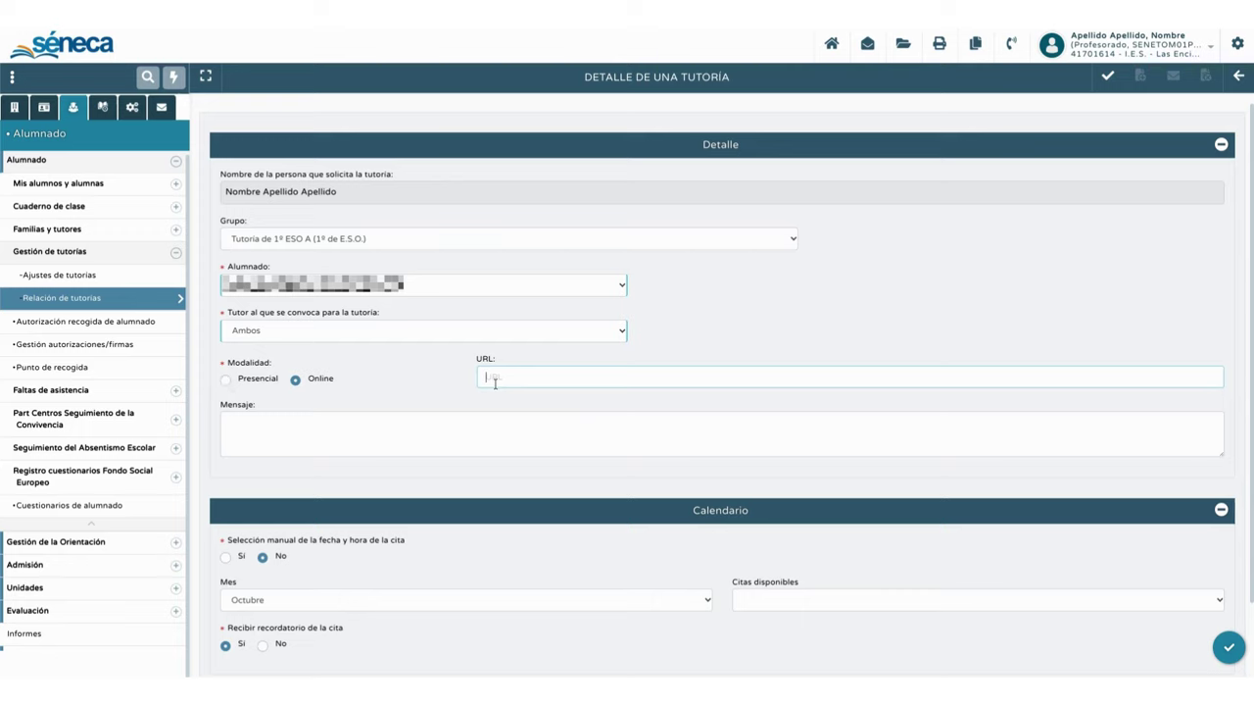
{"action": "left_click", "coordinate": [228, 383]}
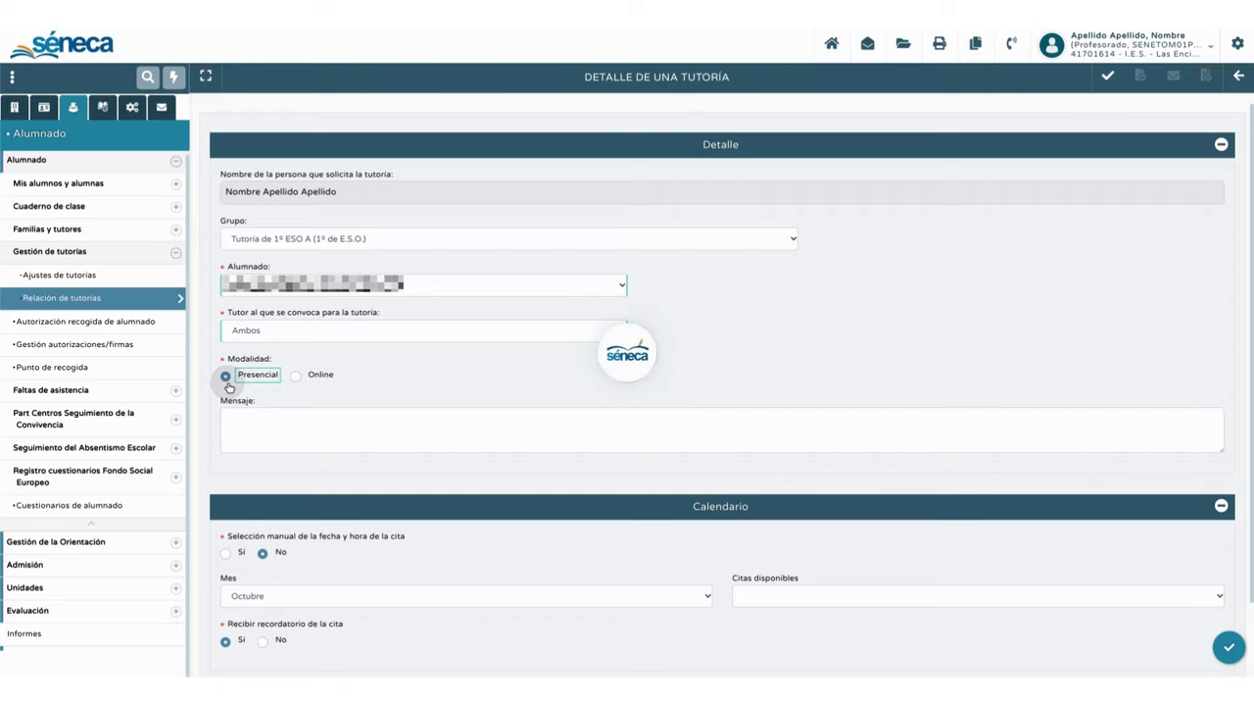
Step: Enter the message "Queremos ver como va el primer trimestre." for the tutoría
{"action": "left_click", "coordinate": [236, 412]}
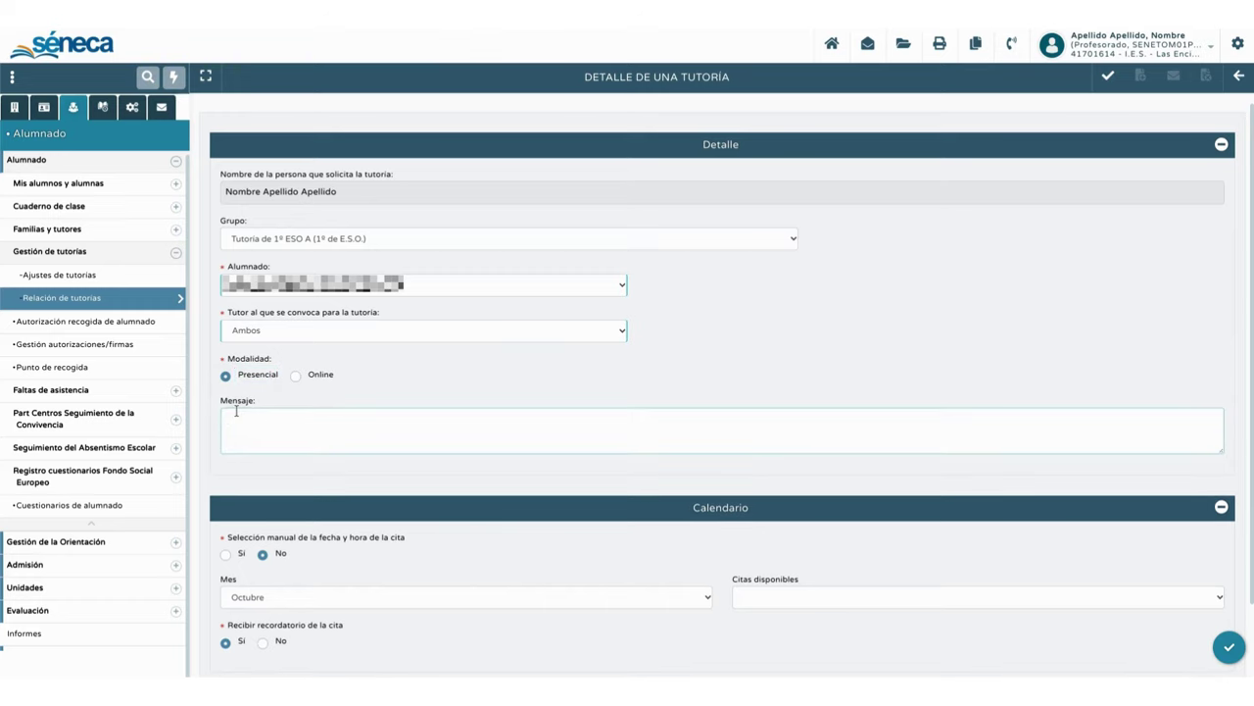
{"action": "type", "text": "Queremos ver como va el primer trimestre."}
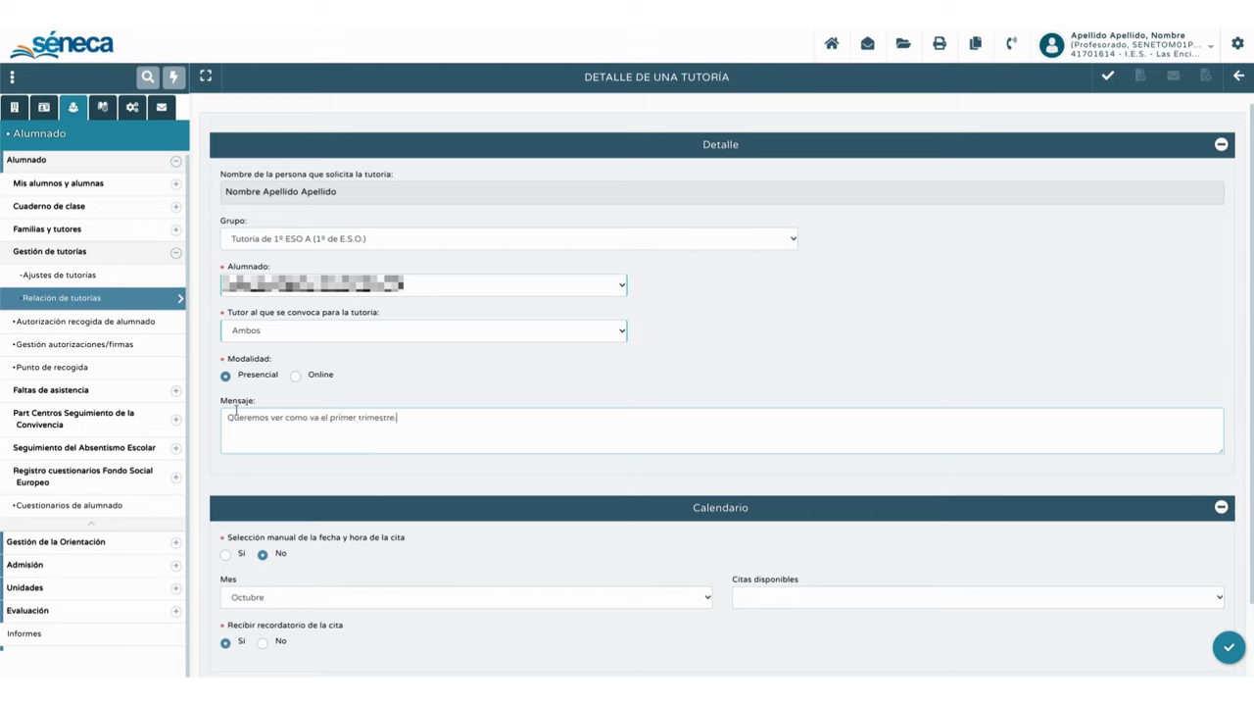
Step: Check the available October appointments, try manual selection of the date and time, and set it back to No
{"action": "scroll", "coordinate": [235, 409], "scroll_direction": "down", "scroll_amount": 2}
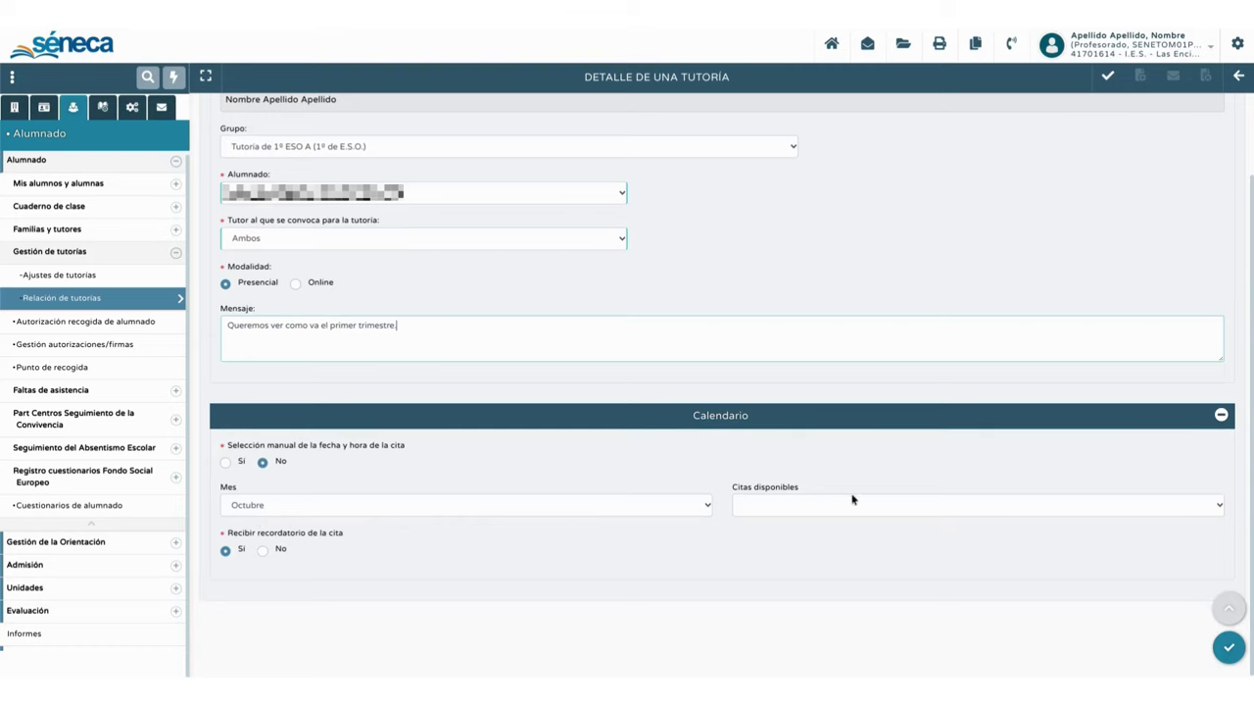
{"action": "left_click", "coordinate": [908, 504]}
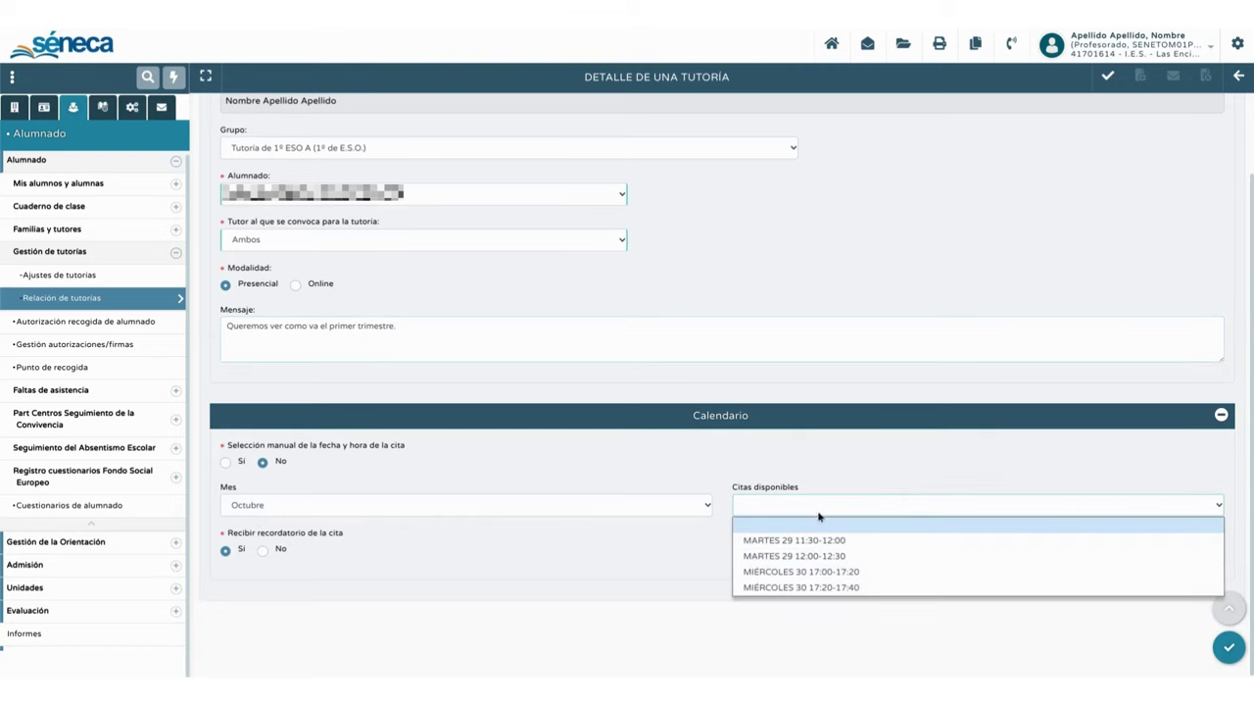
{"action": "left_click", "coordinate": [822, 463]}
{"action": "left_click", "coordinate": [226, 462]}
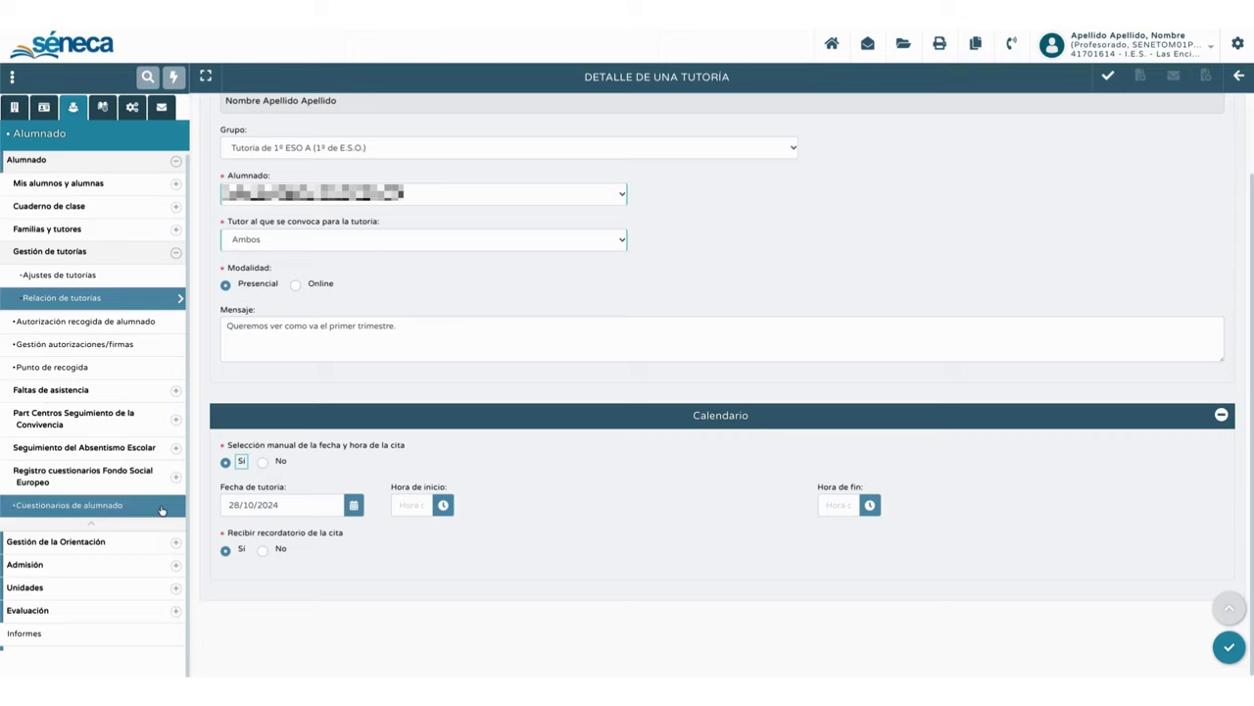
{"action": "left_click", "coordinate": [262, 462]}
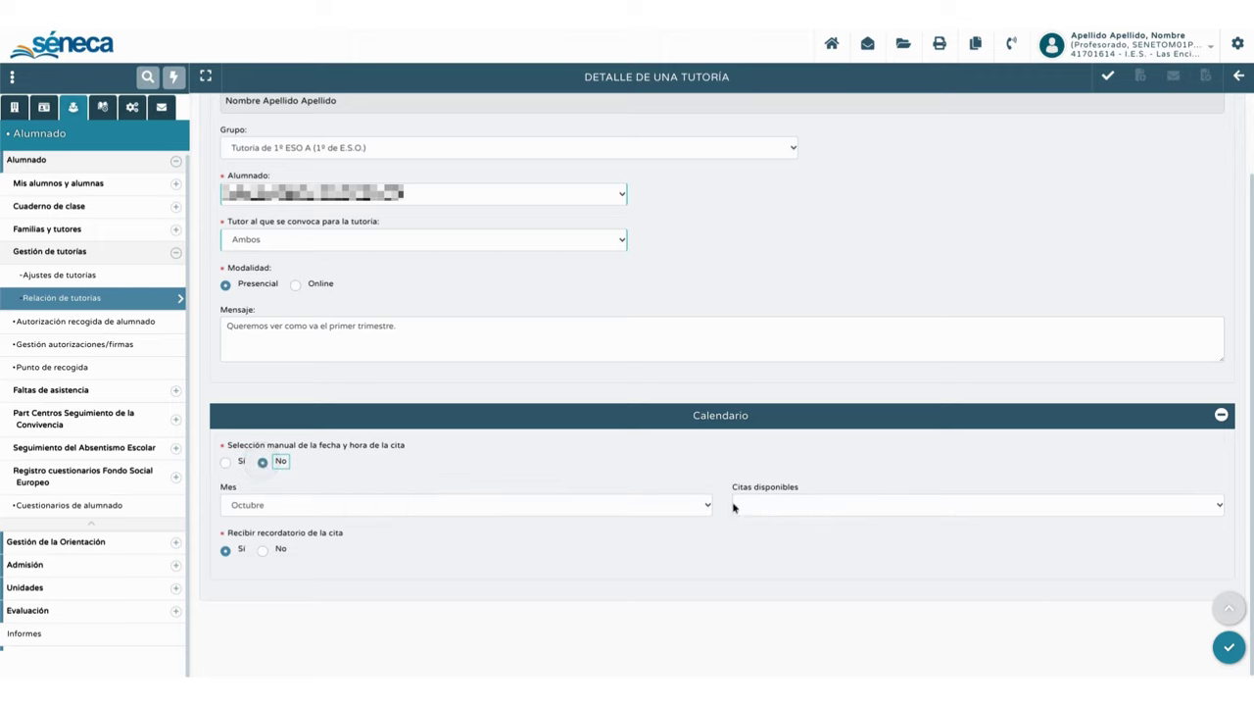
Step: Choose the October appointment MARTES 29 12:00-12:30 and save the tutoría
{"action": "left_click", "coordinate": [763, 505]}
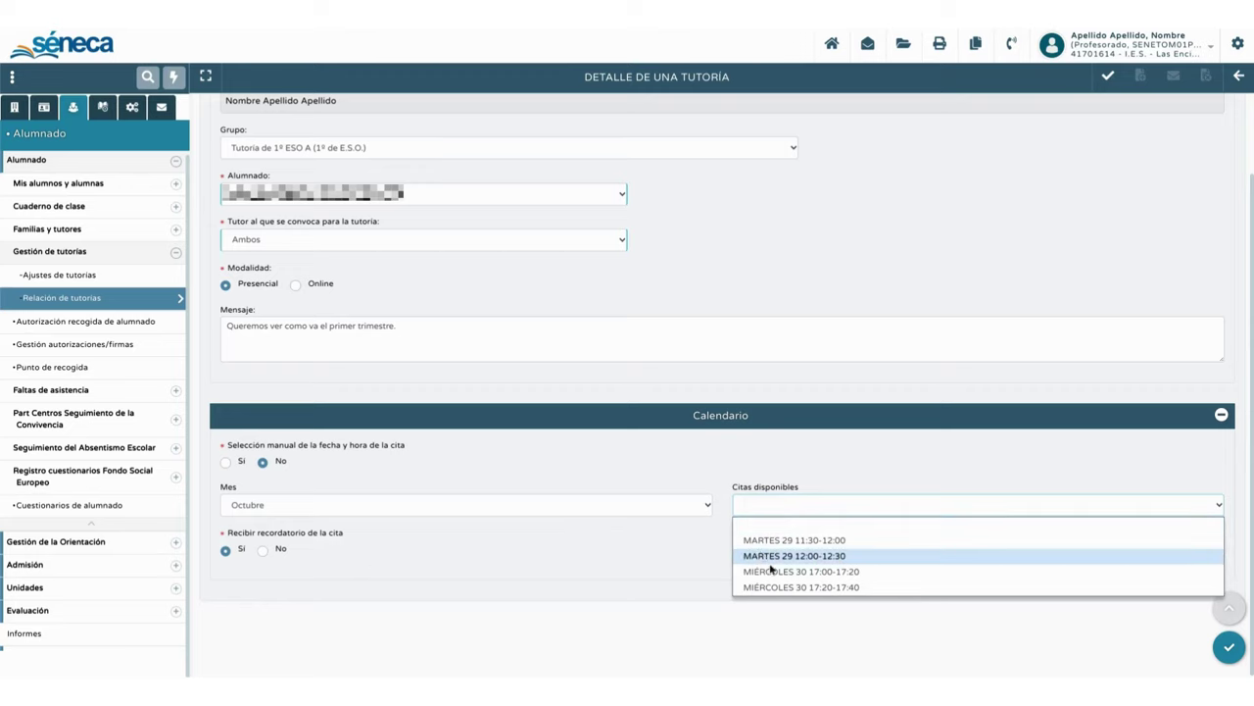
{"action": "left_click", "coordinate": [822, 557]}
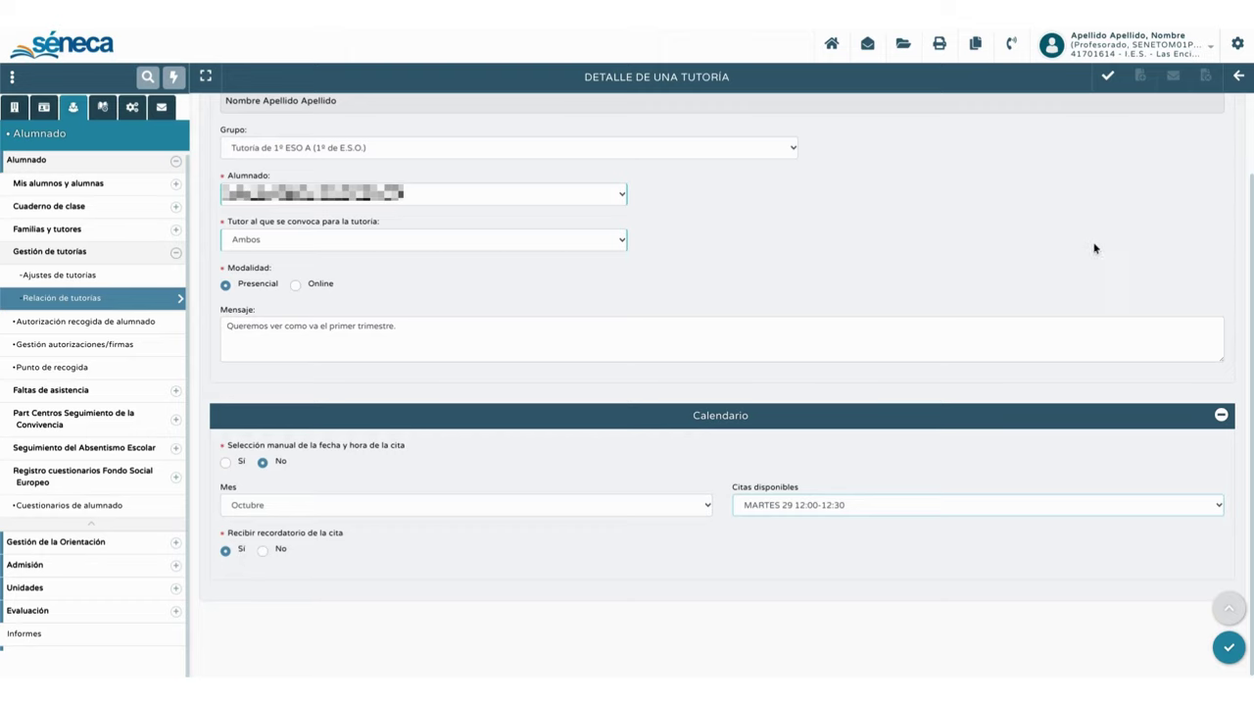
{"action": "left_click", "coordinate": [1107, 80]}
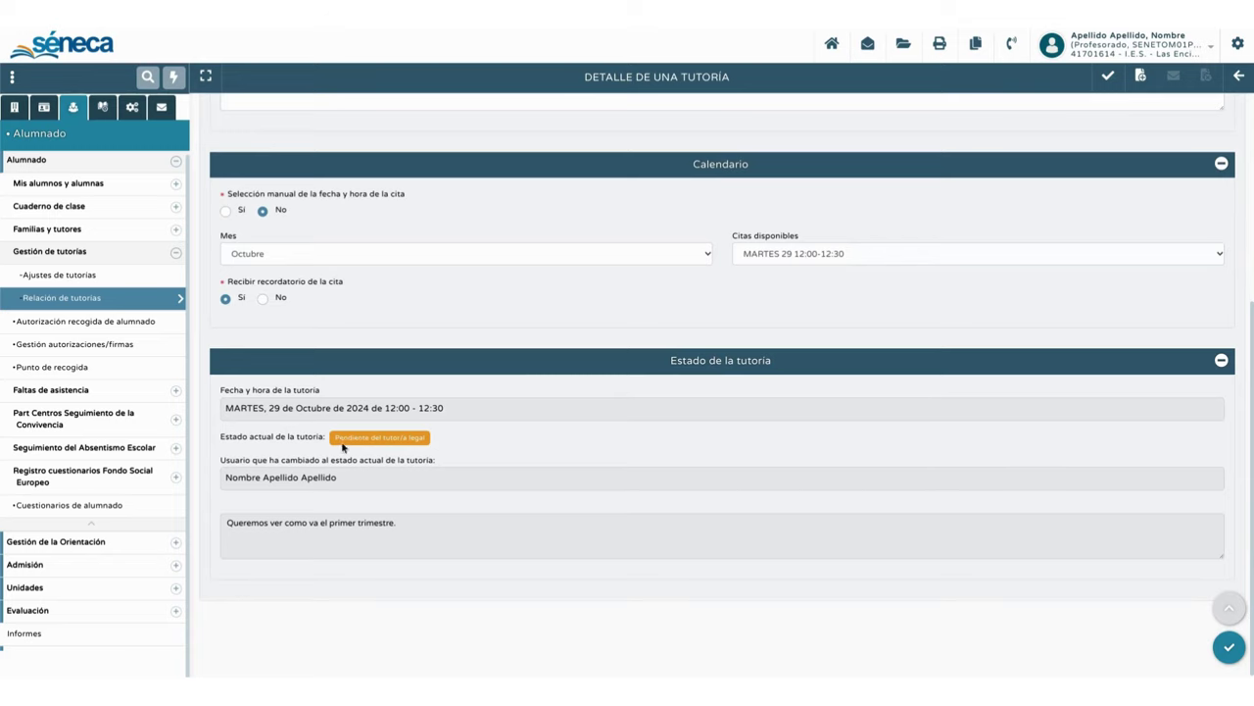
Step: Return to the Relación de tutorías and list the tutorías up to 08/11/2024
{"action": "left_click", "coordinate": [1238, 79]}
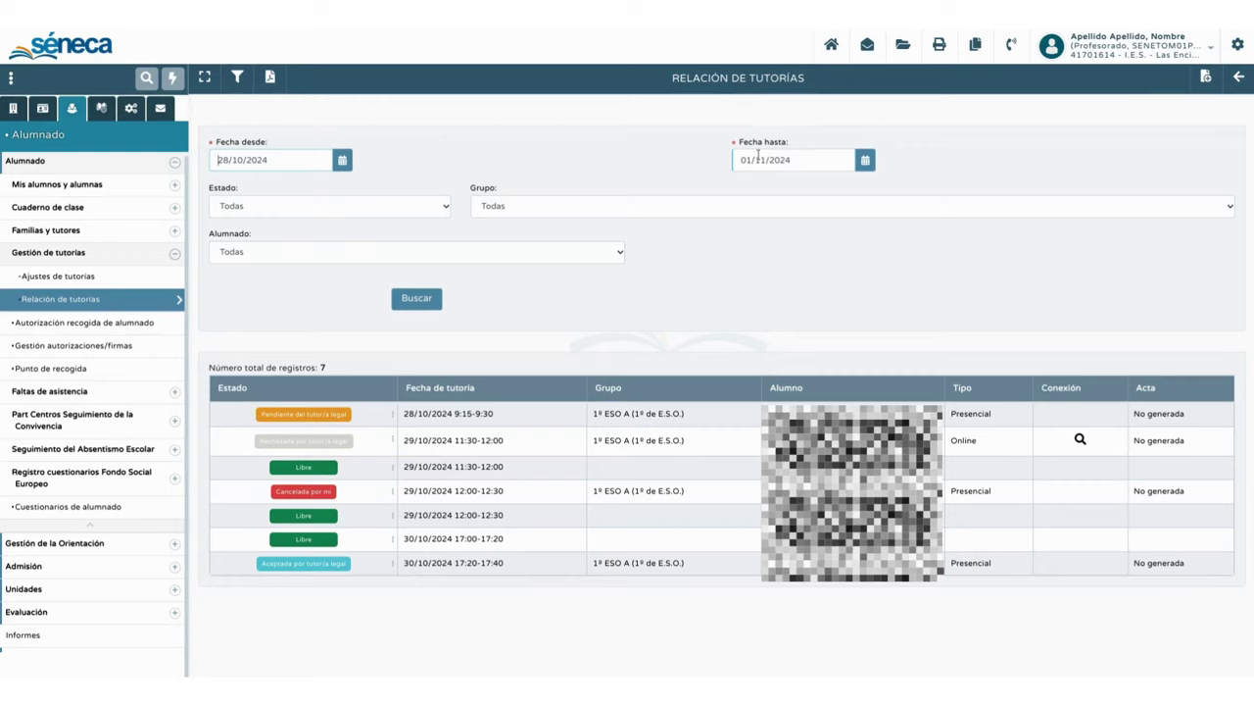
{"action": "left_click", "coordinate": [865, 163]}
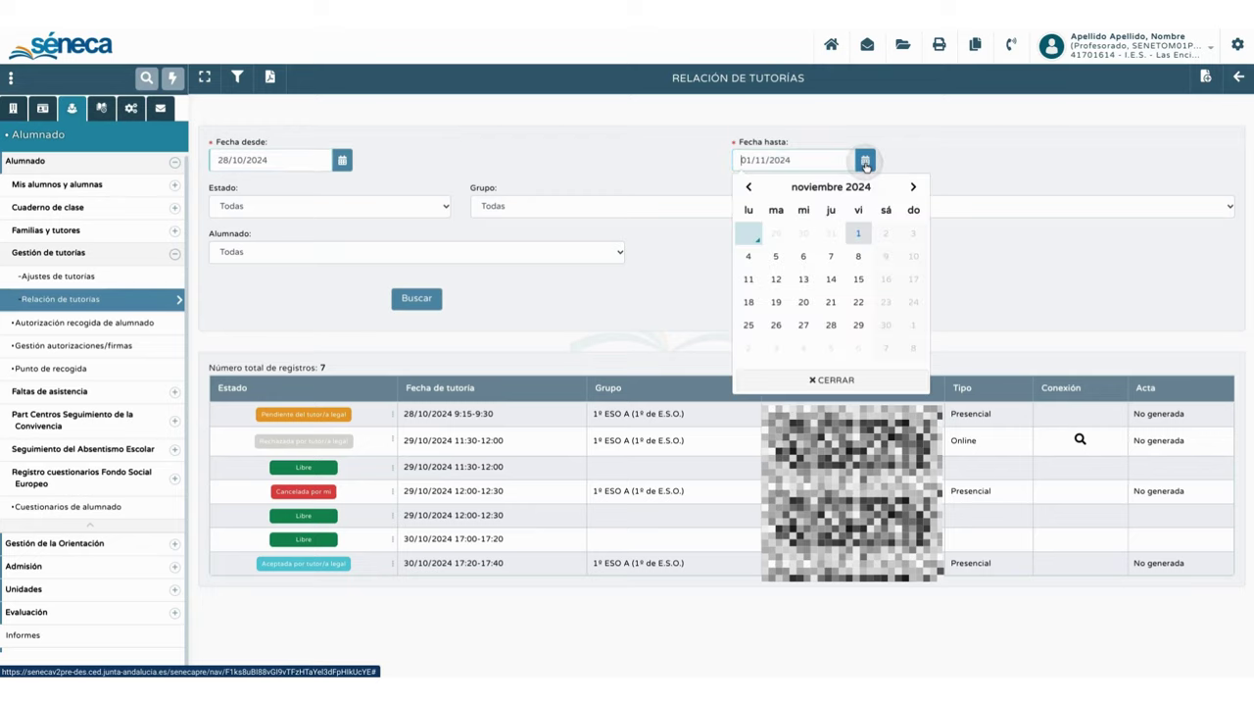
{"action": "left_click", "coordinate": [860, 258]}
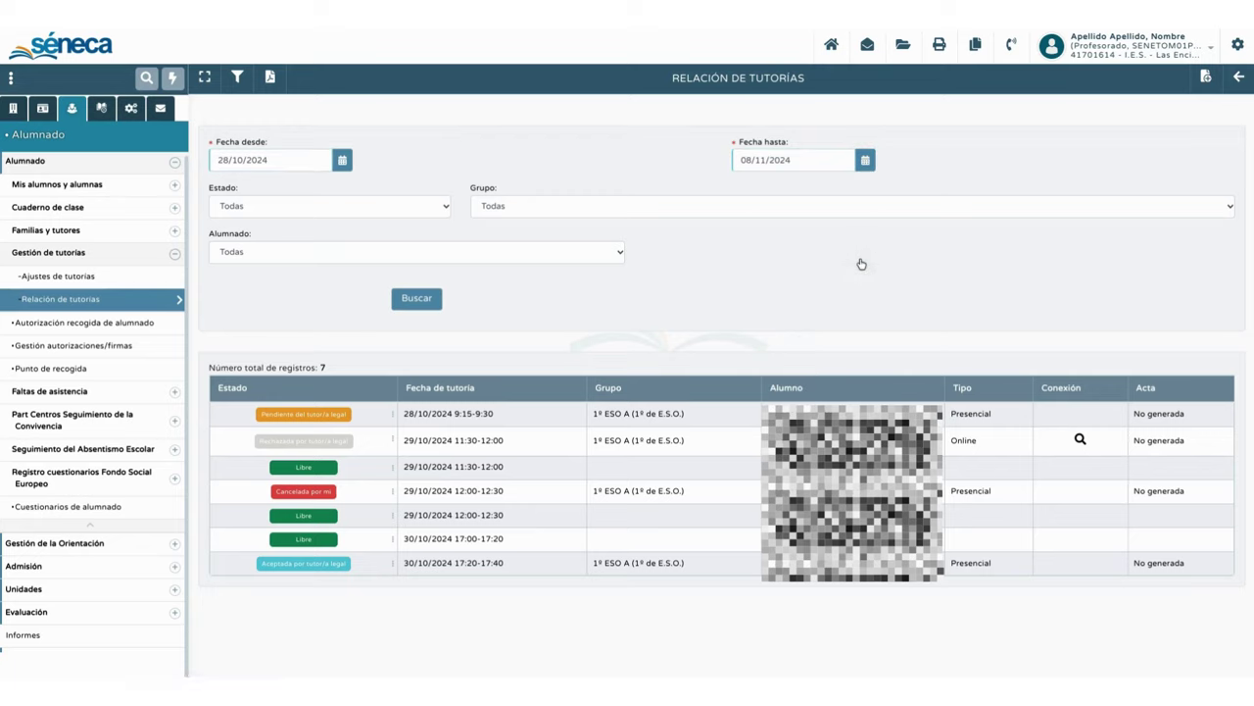
{"action": "left_click", "coordinate": [398, 305]}
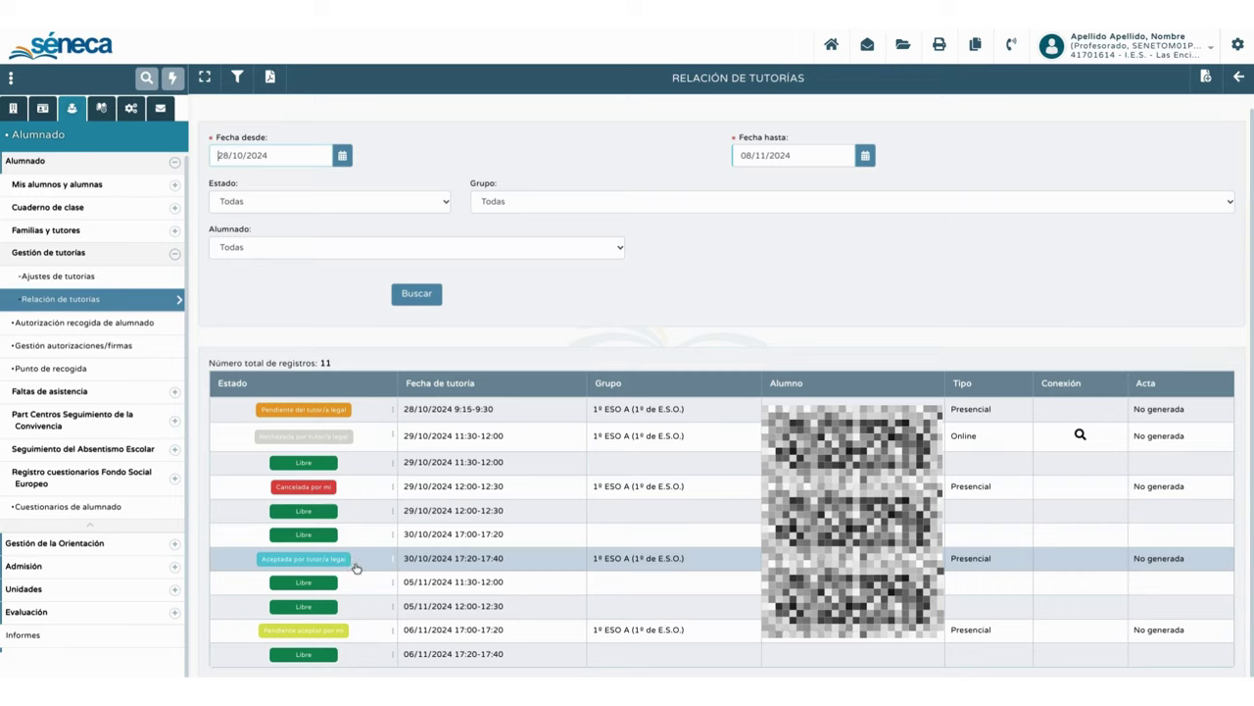
Step: Accept the family's pending tutoría request for 06/11/2024 17:00-17:20 with the message "Ok" and return to the Relación de tutorías
{"action": "left_click", "coordinate": [361, 638]}
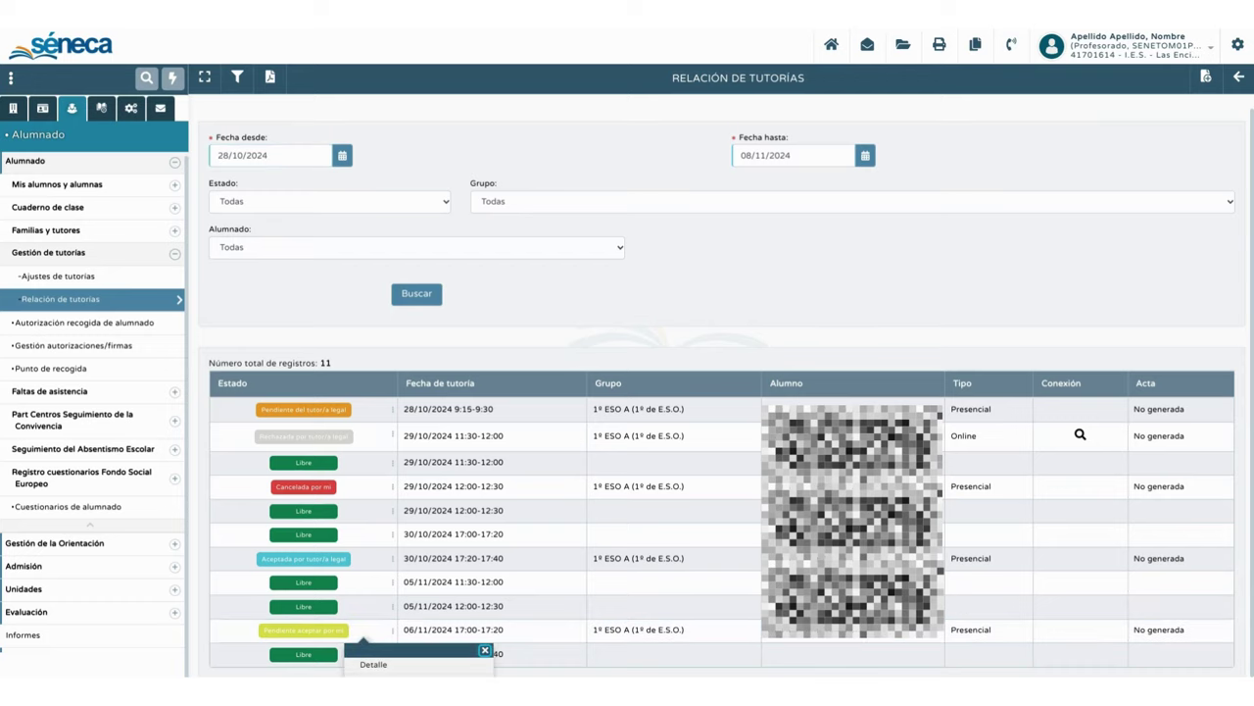
{"action": "left_click", "coordinate": [402, 664]}
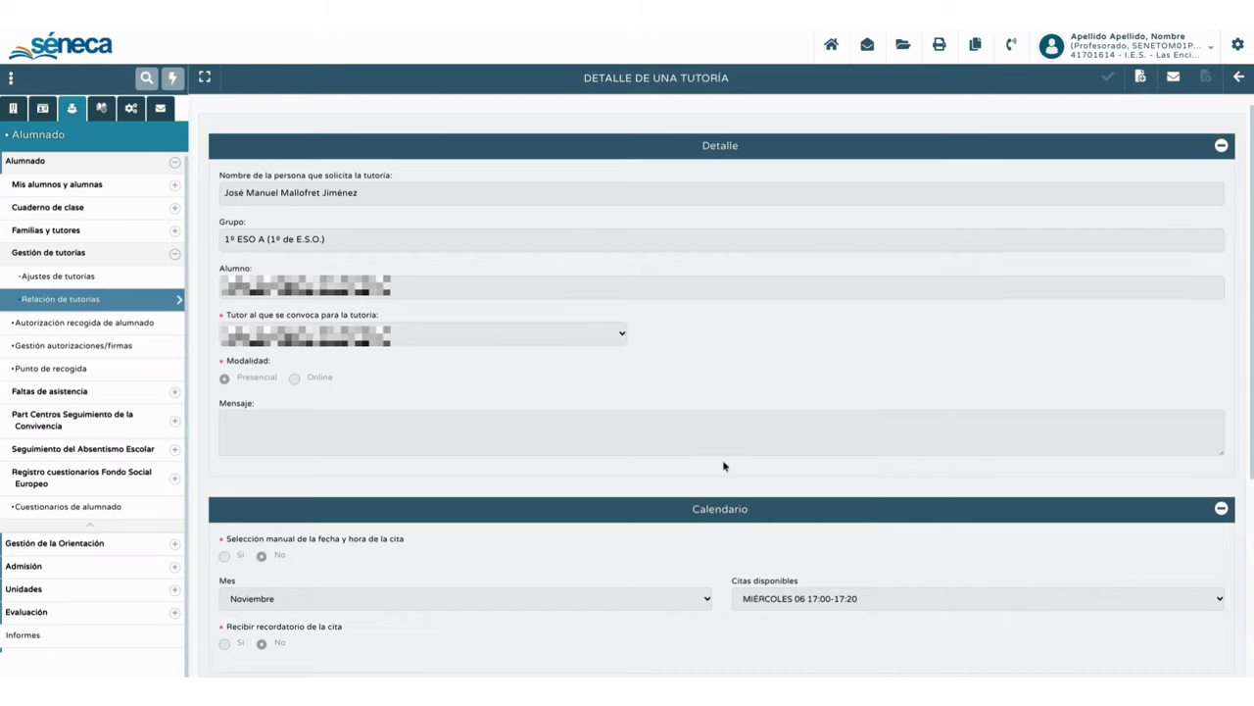
{"action": "left_click", "coordinate": [1175, 82]}
{"action": "left_click", "coordinate": [514, 147]}
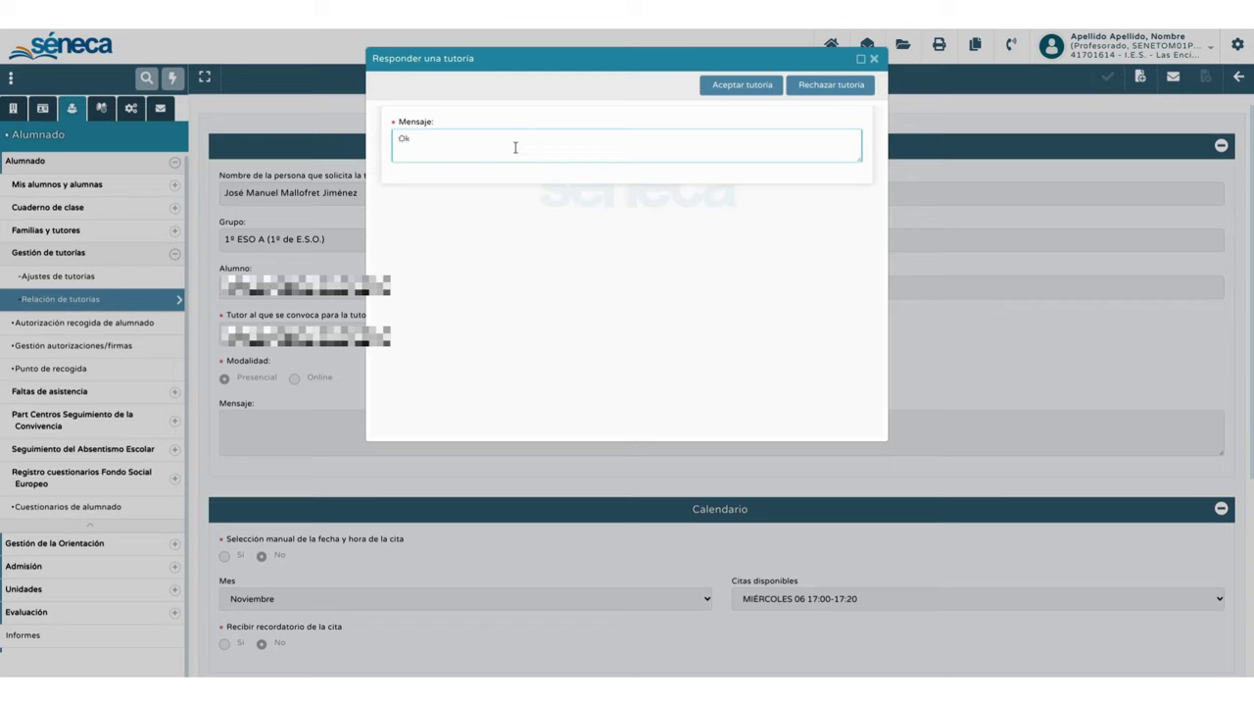
{"action": "left_click", "coordinate": [743, 90]}
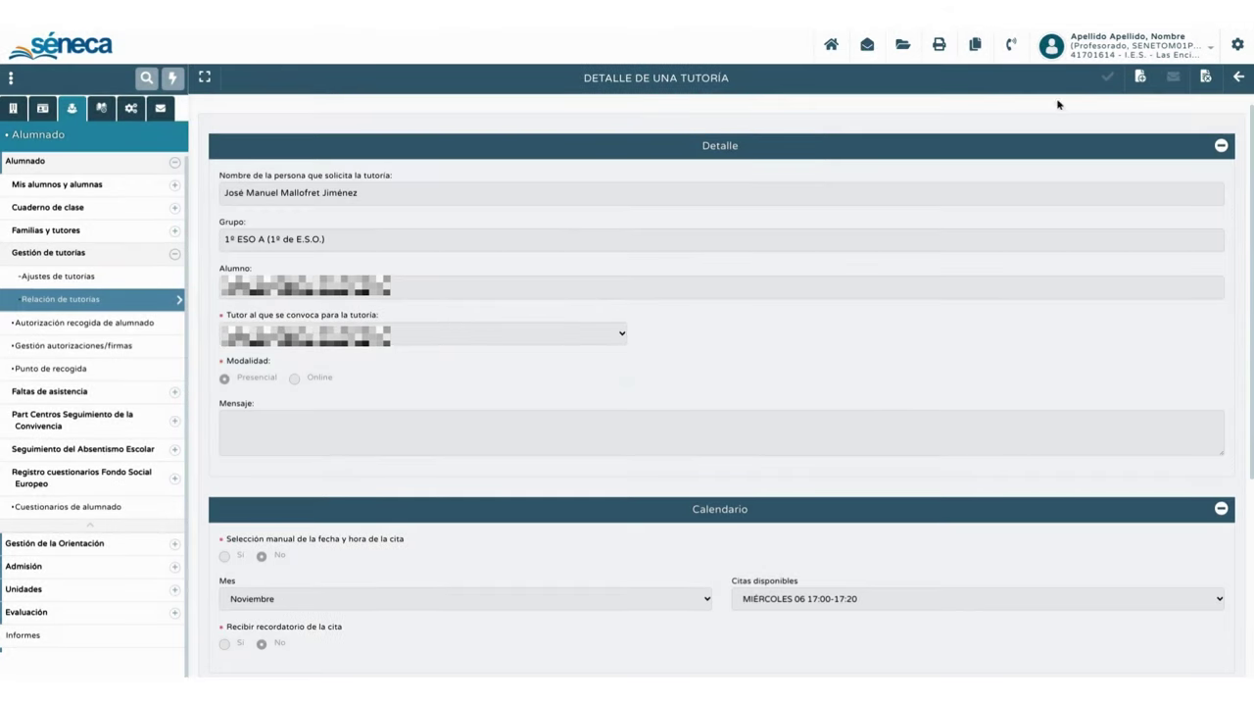
{"action": "left_click", "coordinate": [1241, 85]}
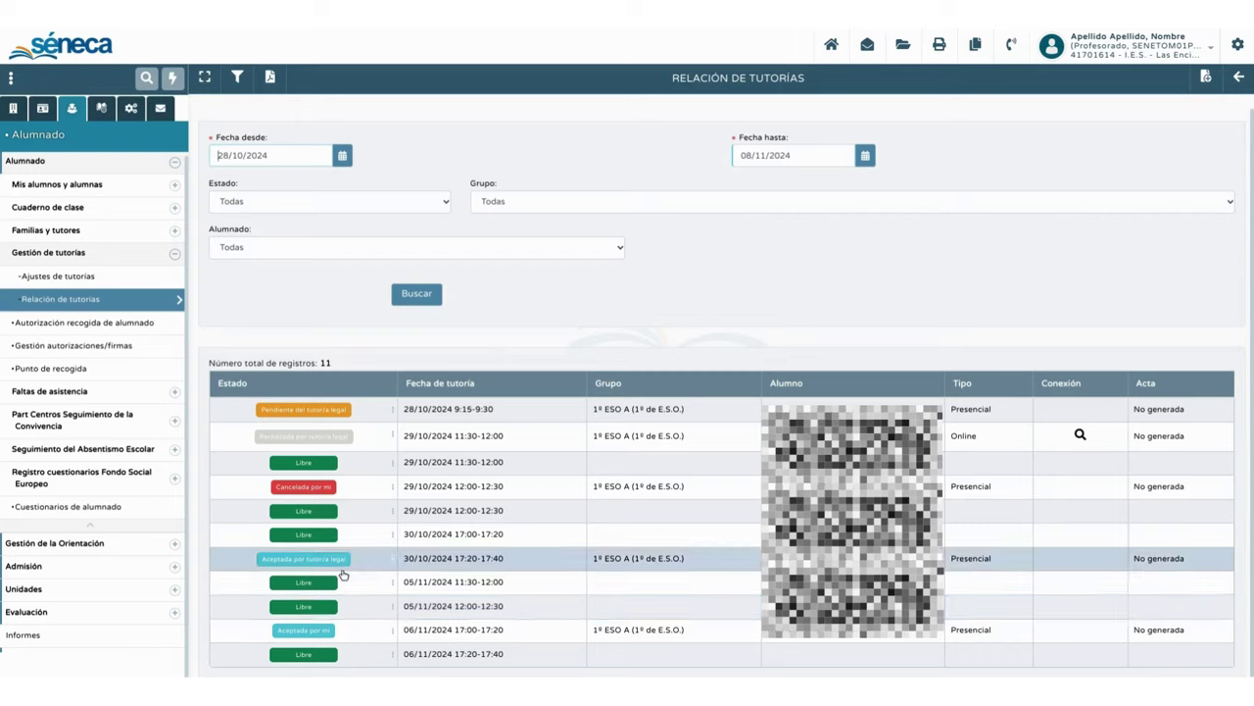
Step: Cancel the accepted tutoría of 06/11/2024 17:00-17:20 with the message "Enfermedad." and return to the list to check its entry
{"action": "left_click", "coordinate": [339, 637]}
{"action": "left_click", "coordinate": [364, 666]}
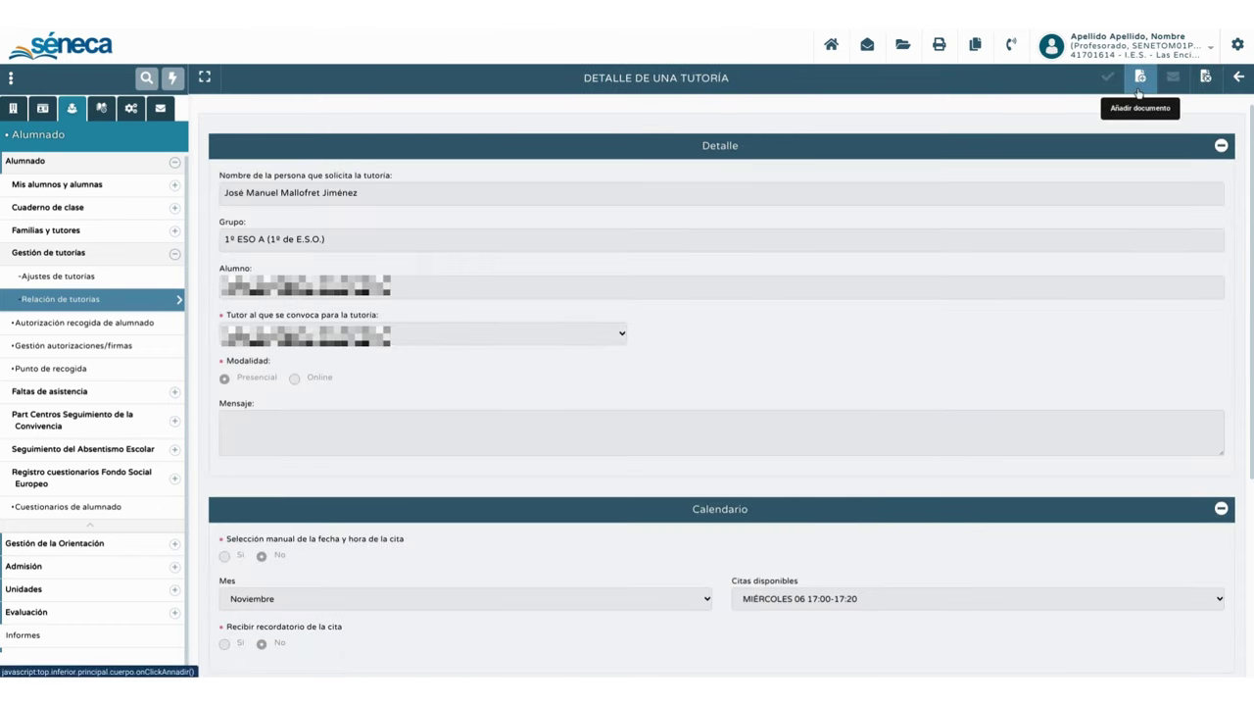
{"action": "left_click", "coordinate": [1207, 88]}
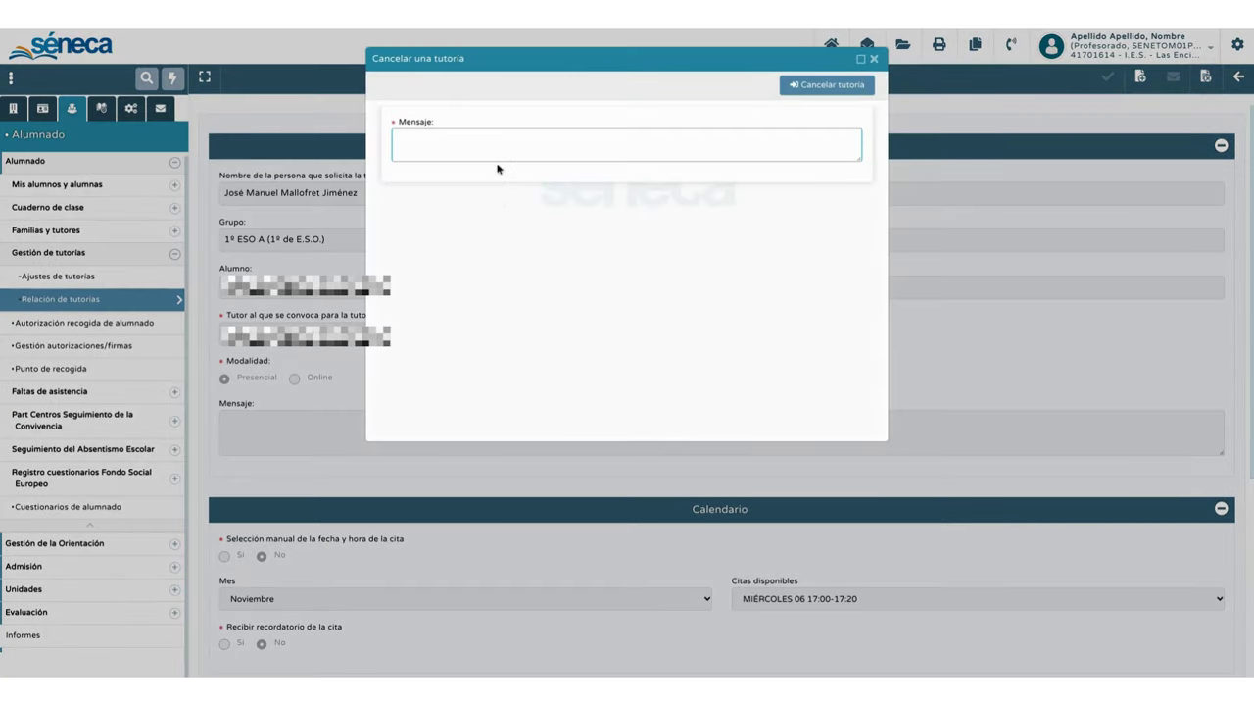
{"action": "left_click", "coordinate": [495, 149]}
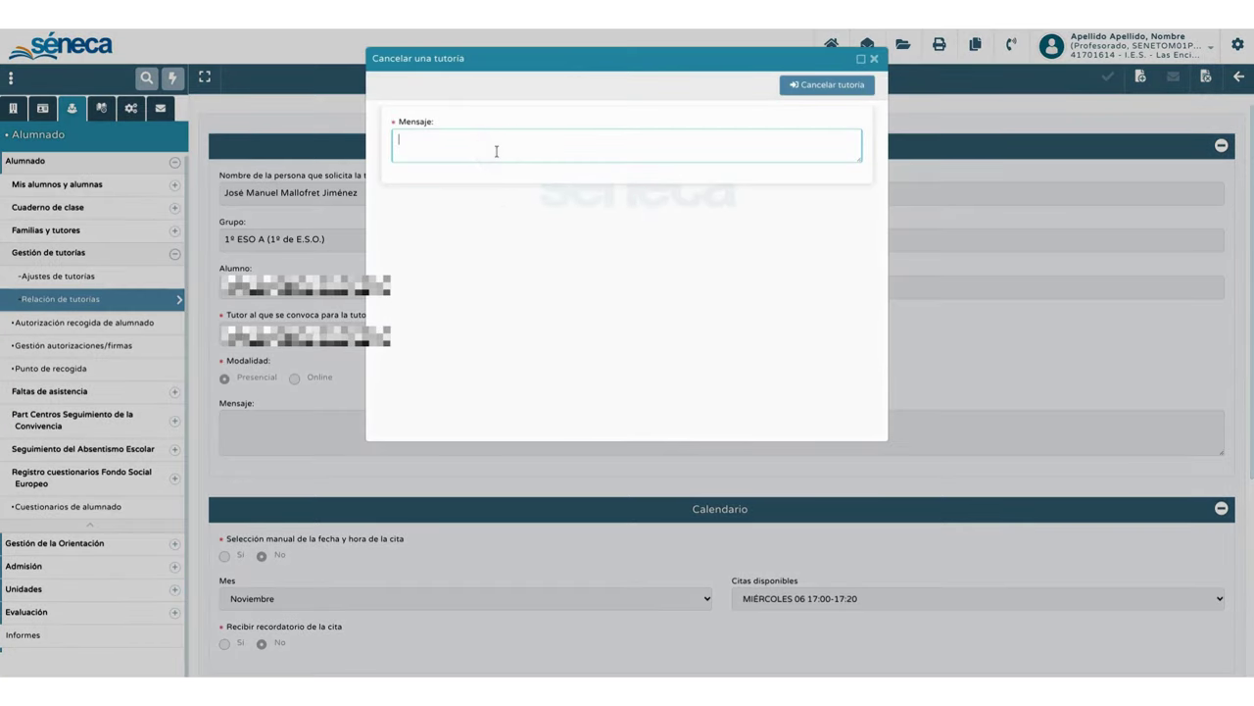
{"action": "type", "text": "End"}
{"action": "key", "text": "BackSpace"}
{"action": "type", "text": "fermedad."}
{"action": "left_click", "coordinate": [809, 84]}
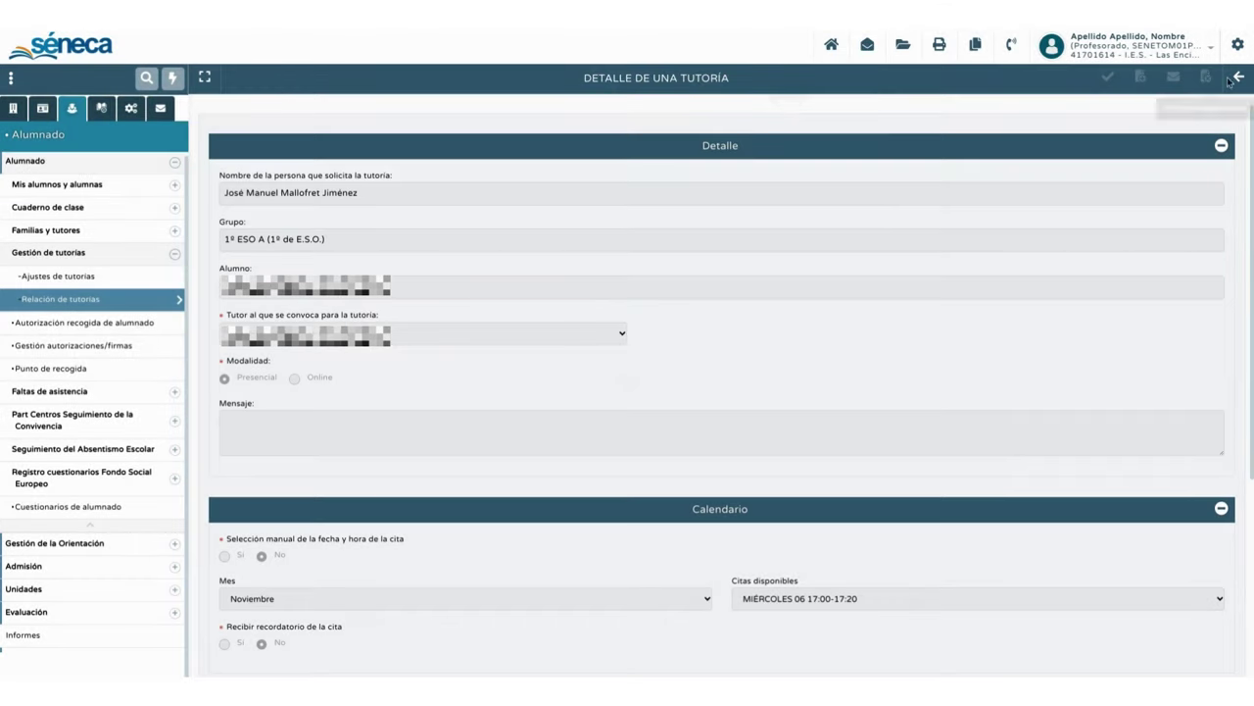
{"action": "left_click", "coordinate": [1239, 76]}
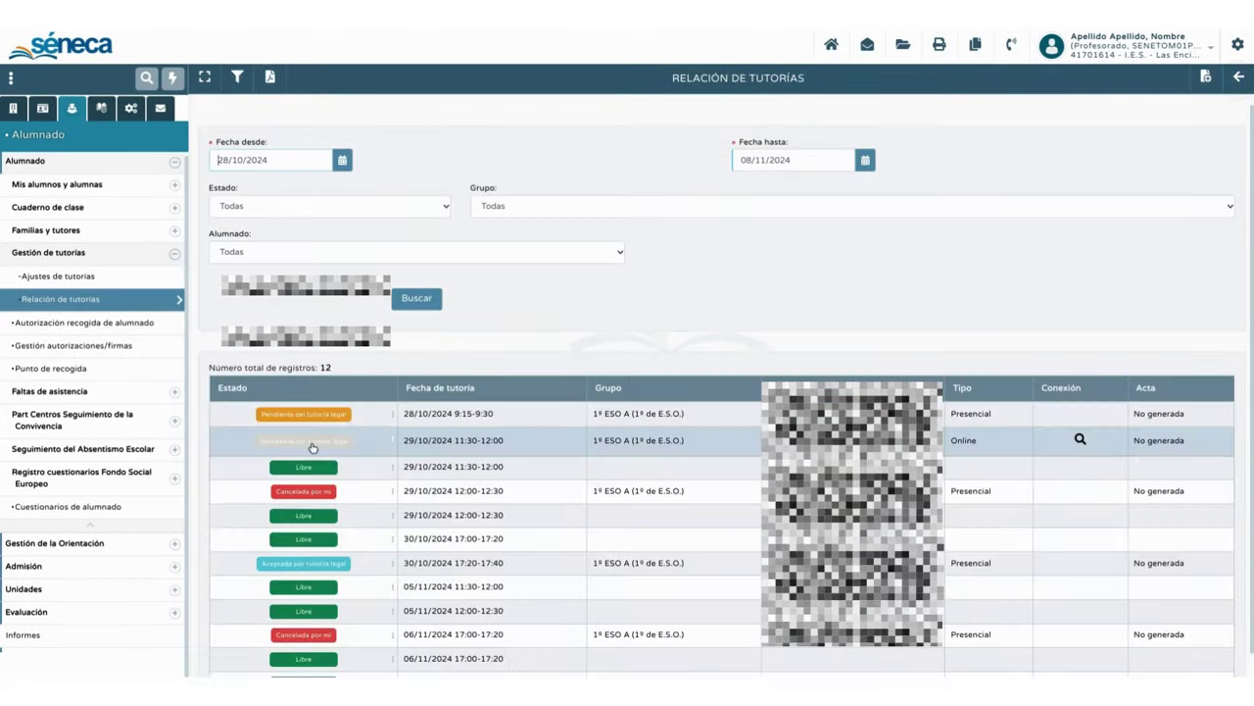
{"action": "scroll", "coordinate": [339, 597], "scroll_direction": "down", "scroll_amount": 1}
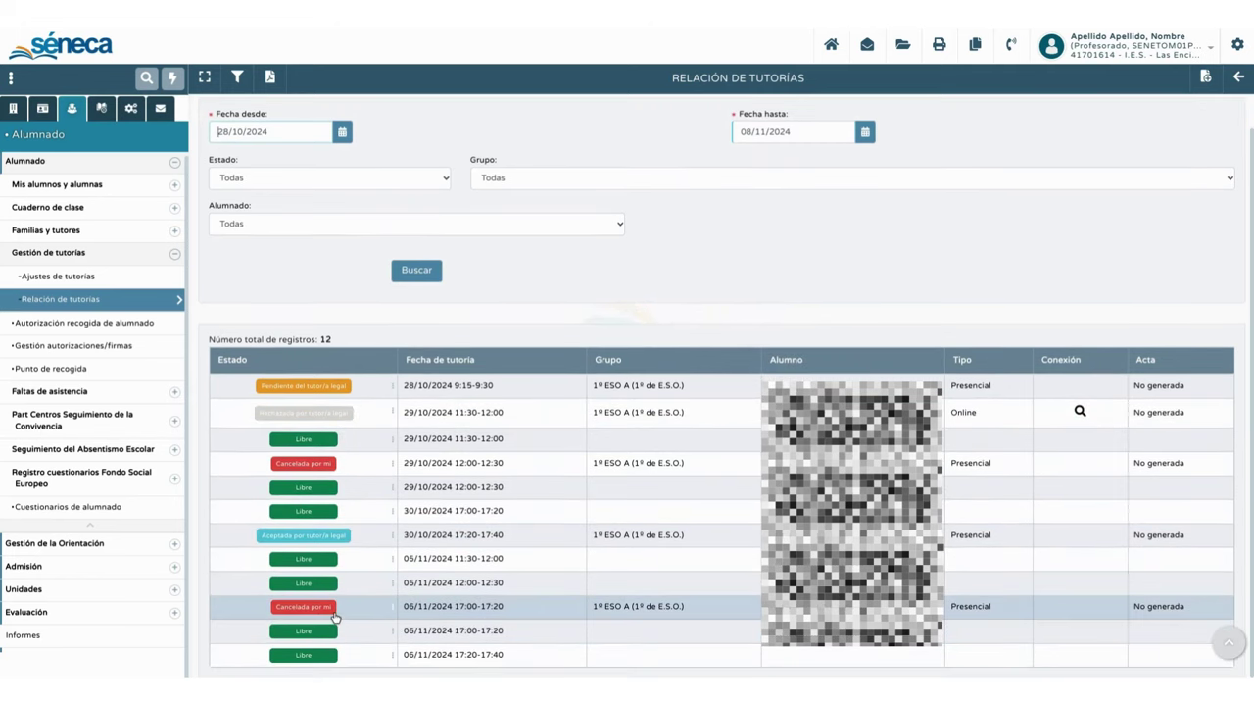